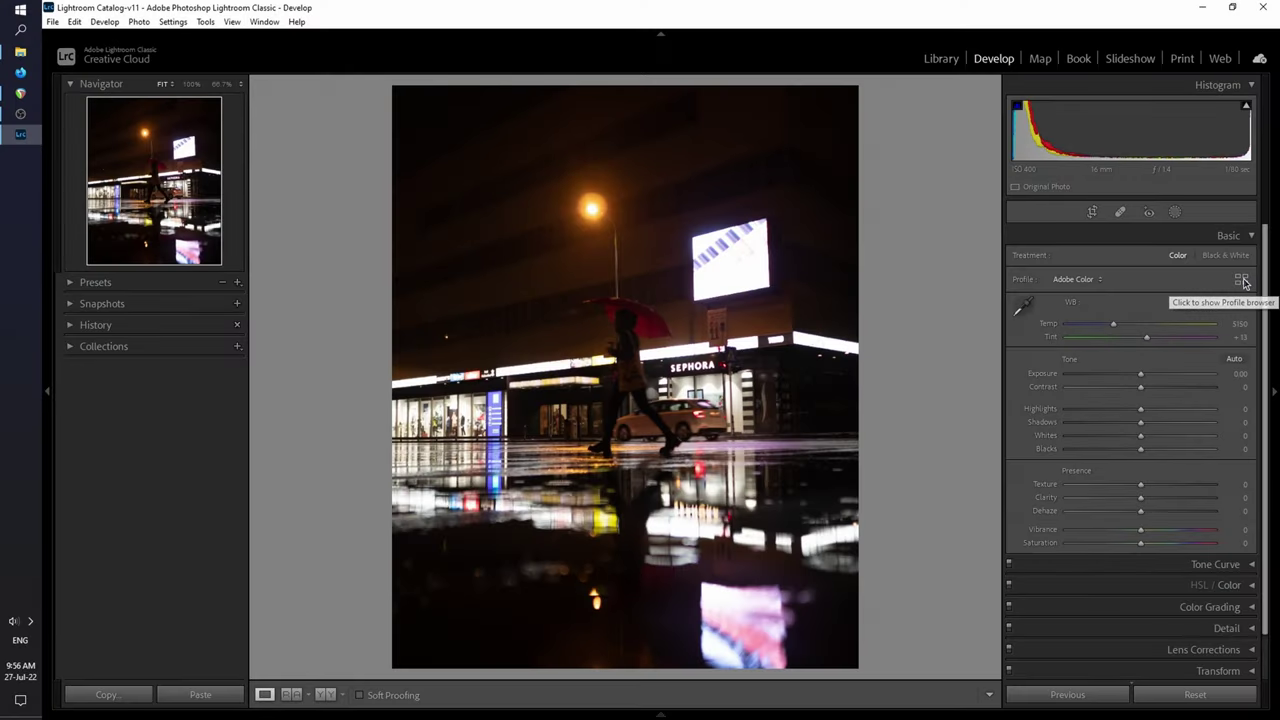
# Apply the Adobe Neutral profile and set white balance to Temp 2769, Tint 0
pyautogui.click(1241, 280)
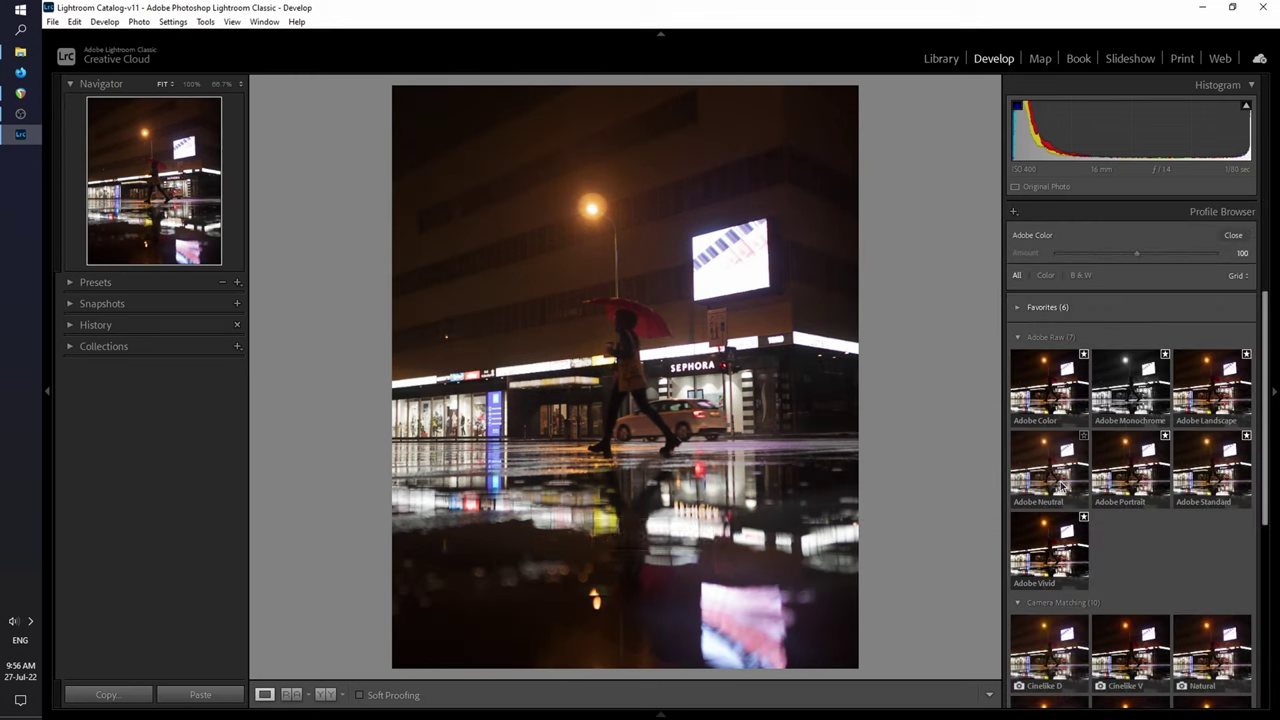
pyautogui.doubleClick(1062, 487)
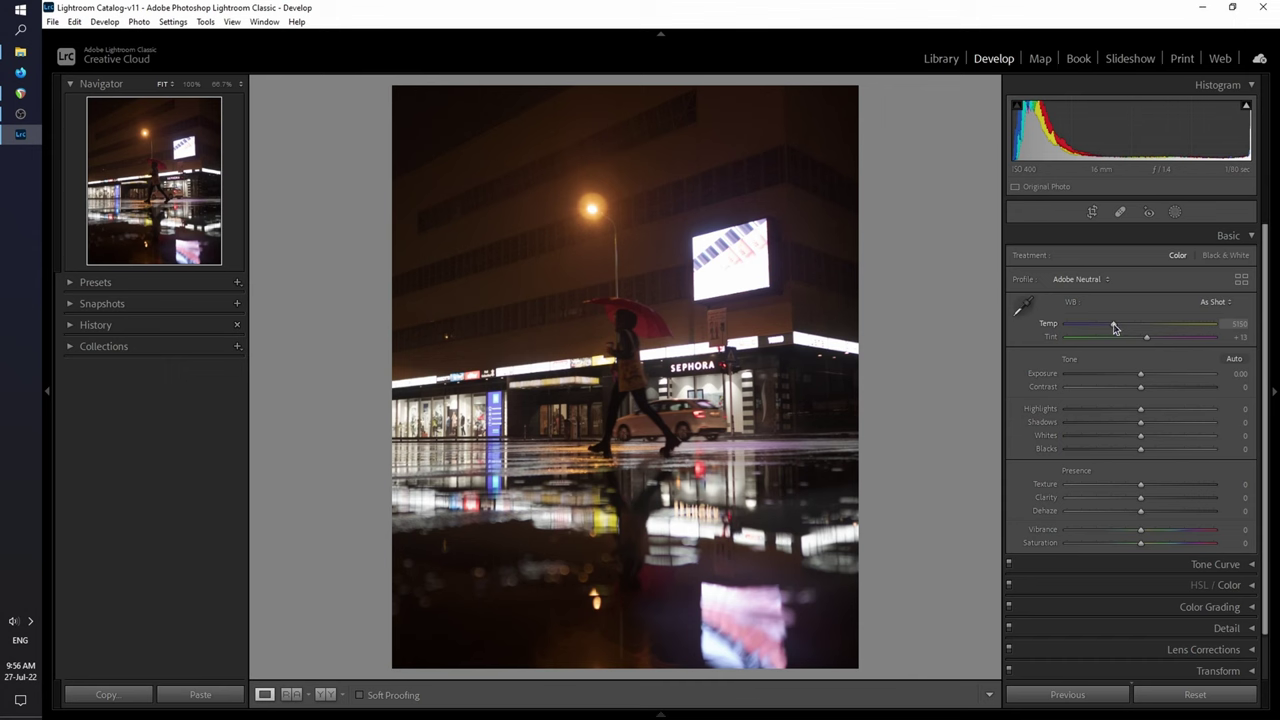
pyautogui.moveTo(1114, 328); pyautogui.dragTo(1078, 330)
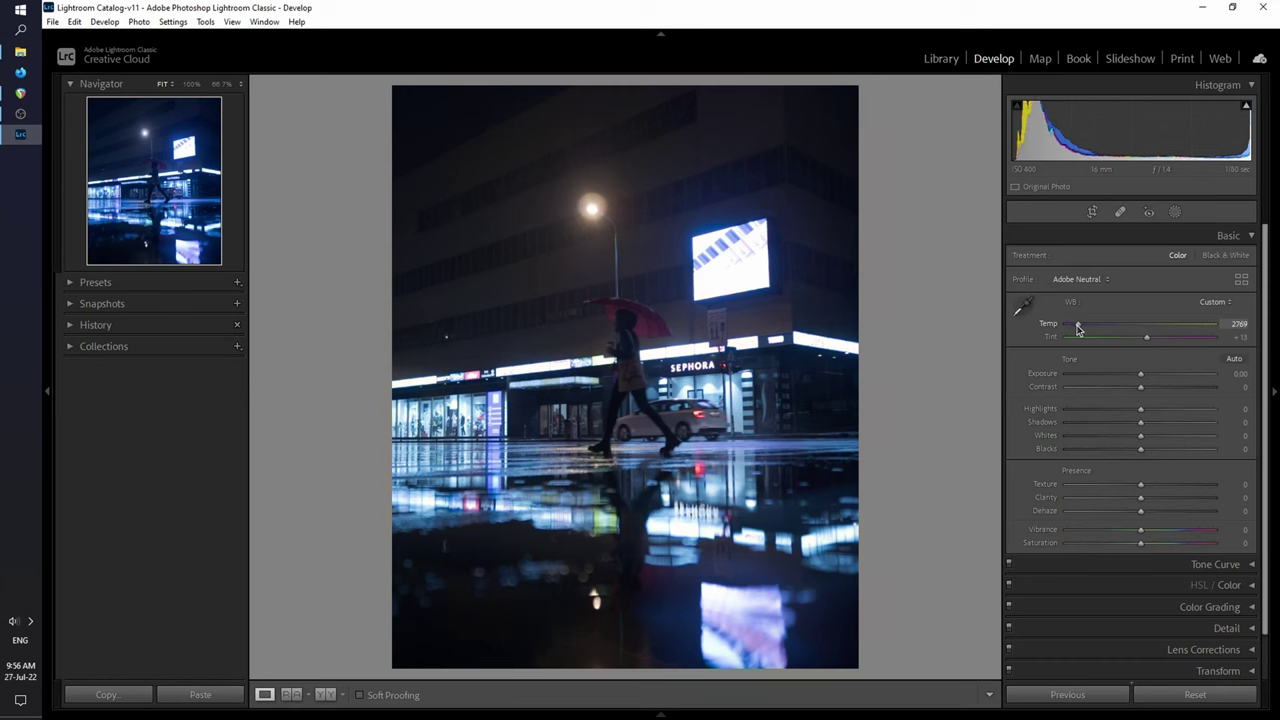
pyautogui.click(1241, 339)
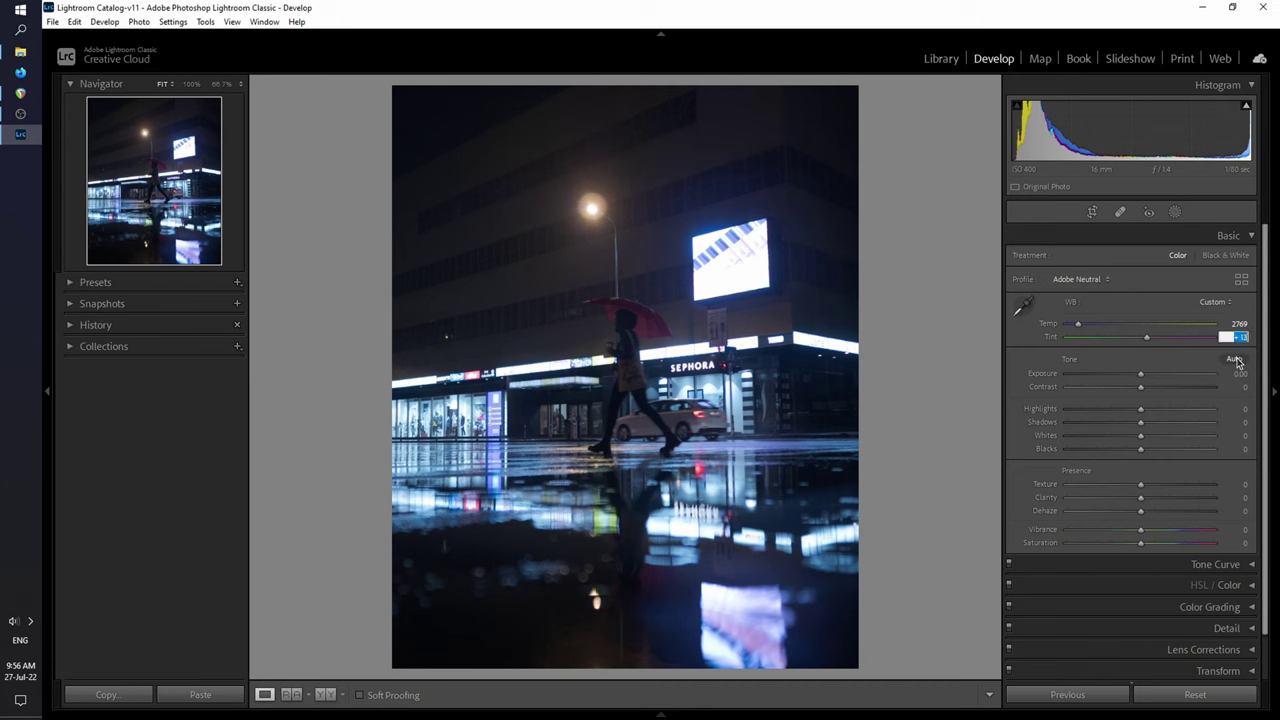
pyautogui.write('0')
pyautogui.press('Return')
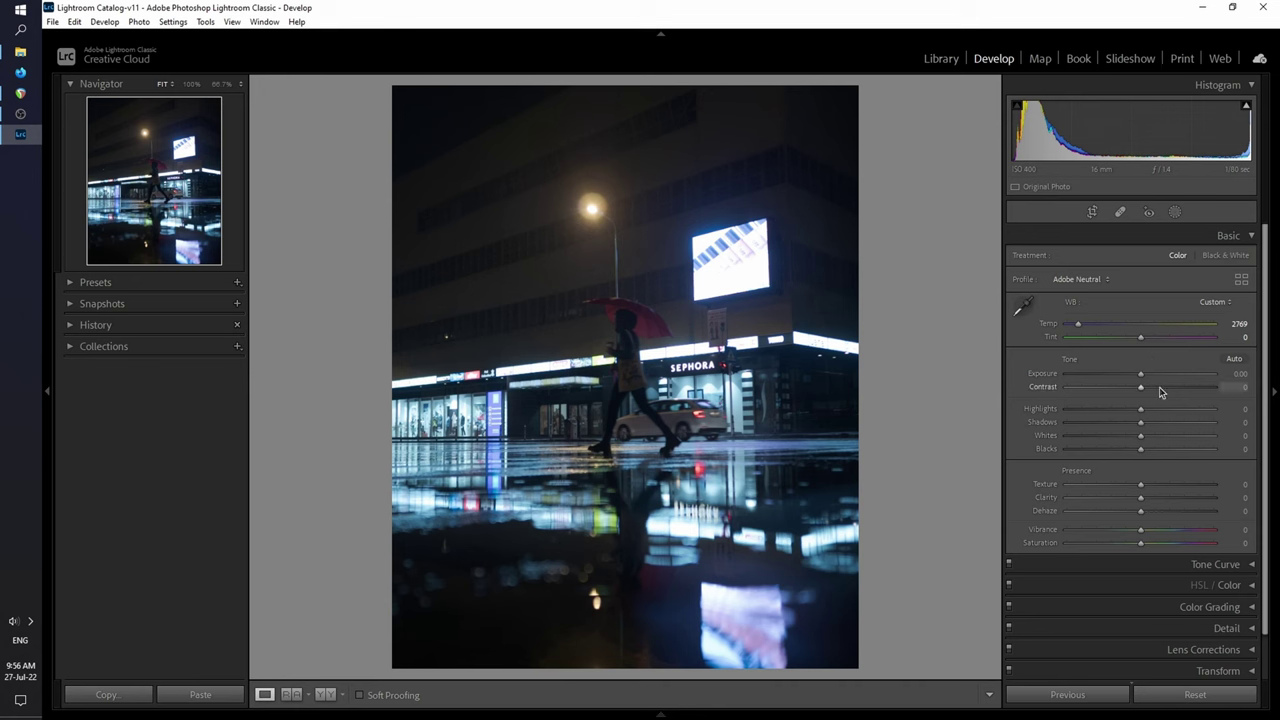
# In Basic, set Highlights -37, Texture +17, Dehaze -8 and Contrast -27
pyautogui.moveTo(1141, 409); pyautogui.dragTo(1165, 453)
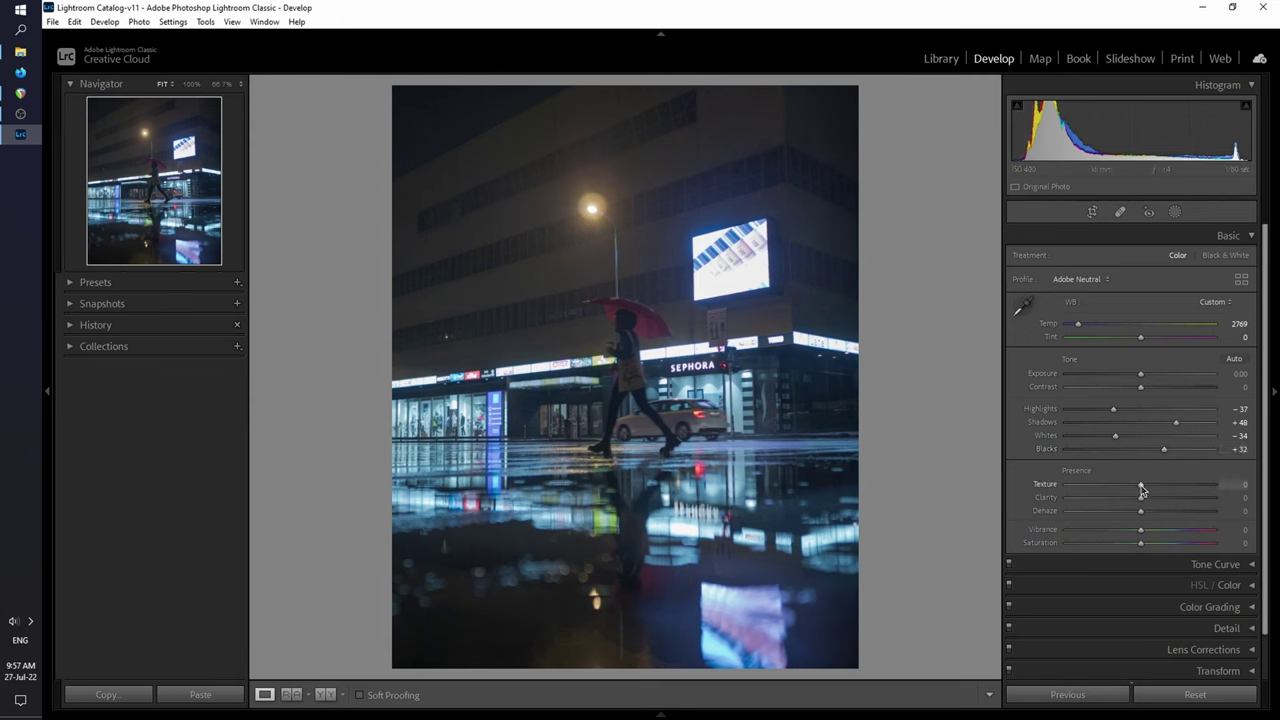
pyautogui.moveTo(1140, 485)
pyautogui.mouseDown()
pyautogui.moveTo(1157, 490)
pyautogui.moveTo(1135, 500)
pyautogui.mouseUp()
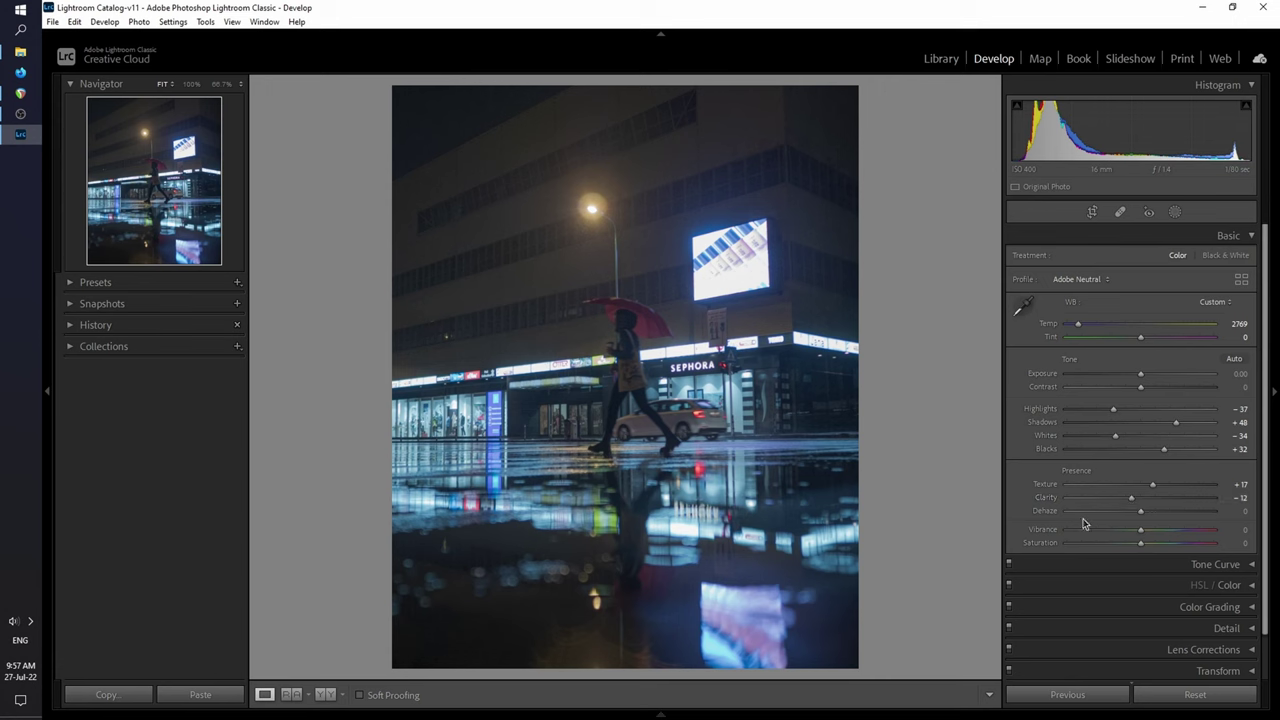
pyautogui.moveTo(1141, 511); pyautogui.dragTo(1135, 513)
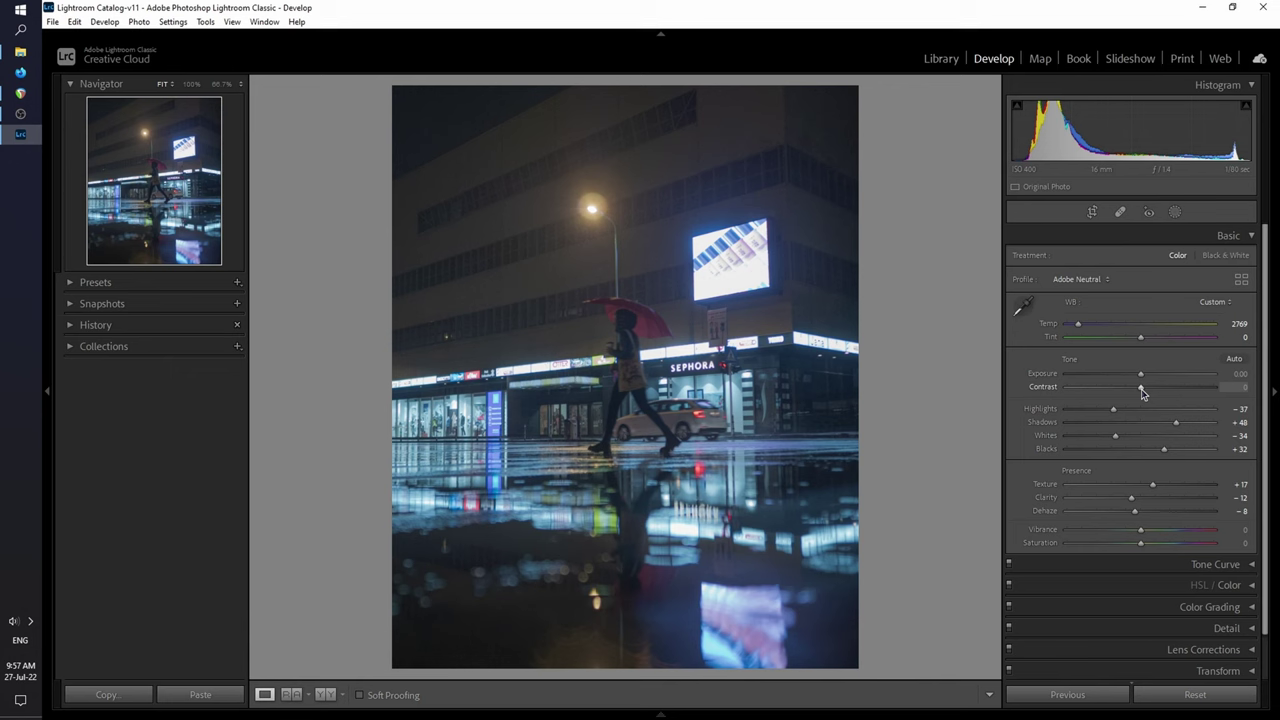
pyautogui.moveTo(1141, 391); pyautogui.dragTo(1120, 397)
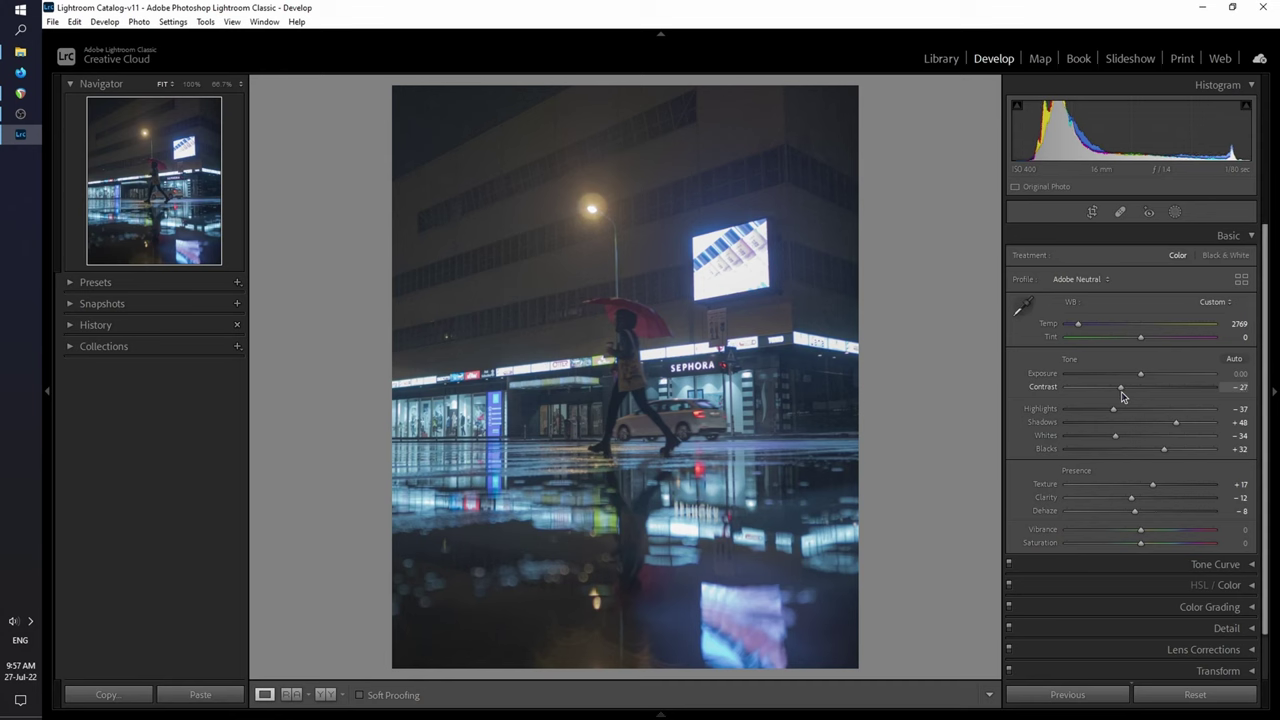
pyautogui.click(1248, 236)
# Build a point tone curve with a lowered white point, darker lower mids and black point lifted to 10
pyautogui.click(1249, 258)
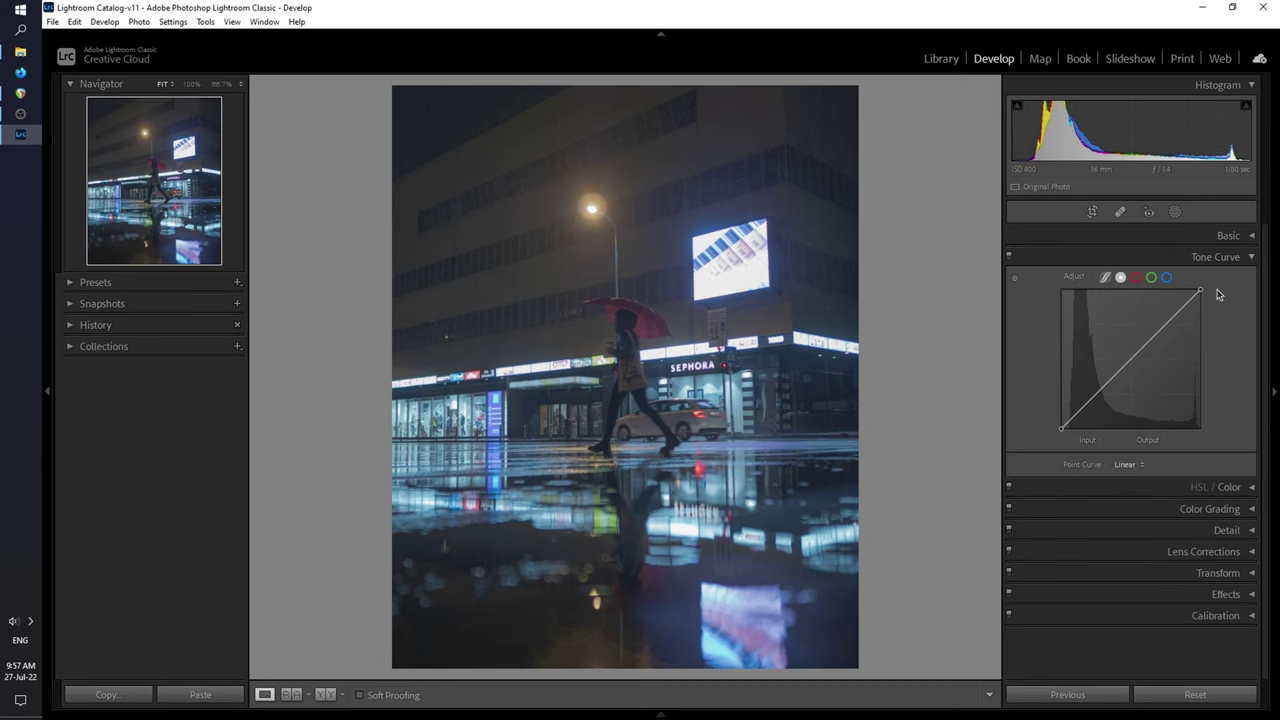
pyautogui.press('alt')
pyautogui.click(1130, 358)
pyautogui.moveTo(1201, 290); pyautogui.dragTo(1207, 300)
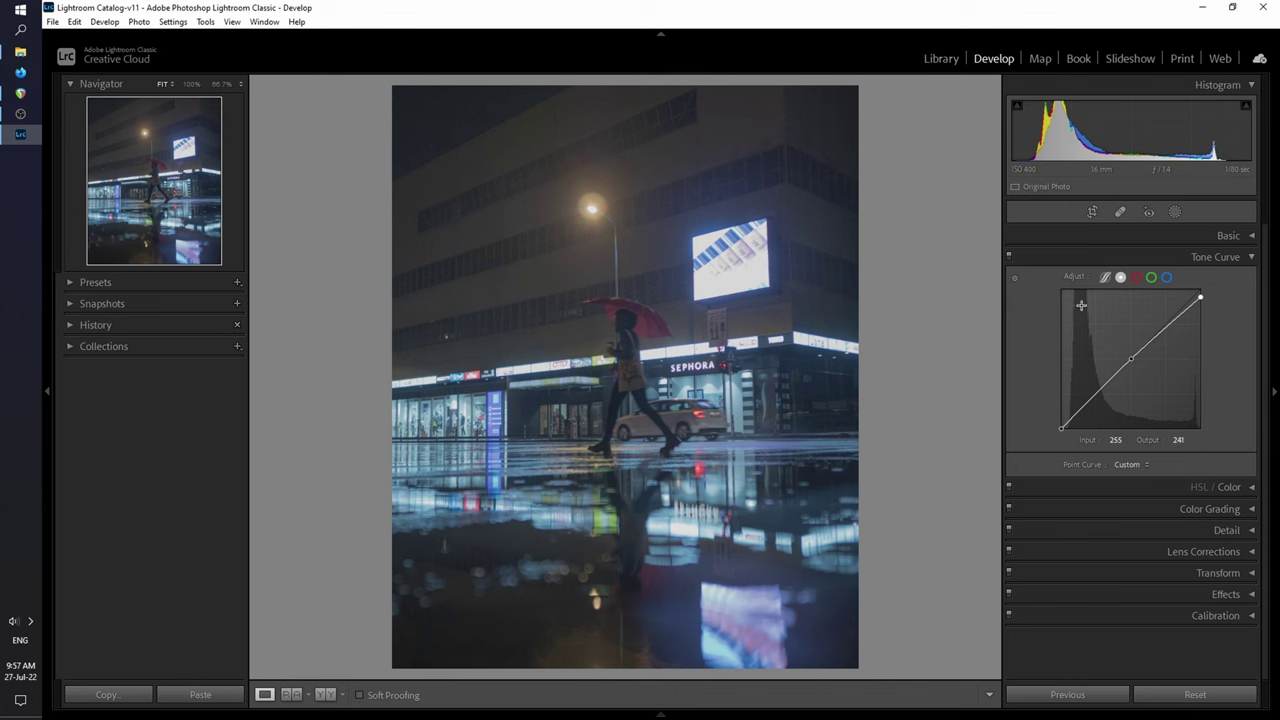
pyautogui.click(1101, 389)
pyautogui.moveTo(1103, 393); pyautogui.dragTo(1059, 428)
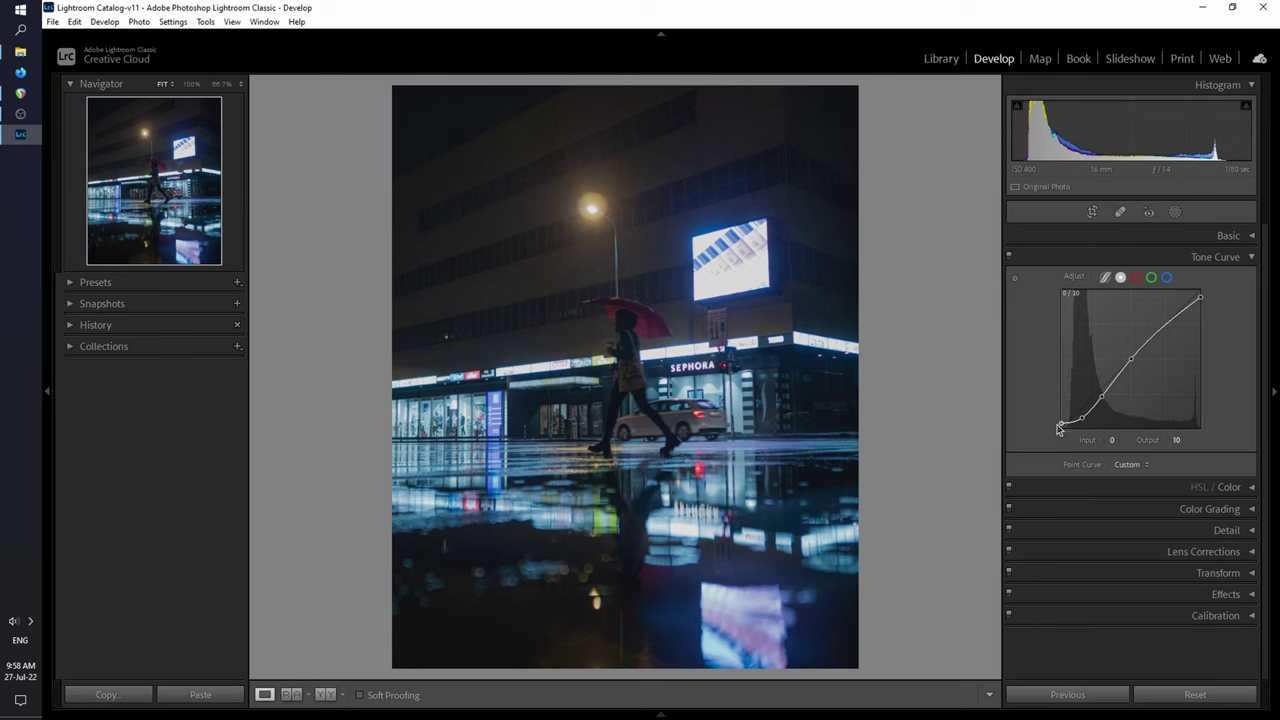
pyautogui.moveTo(1059, 428)
pyautogui.mouseDown()
pyautogui.moveTo(1053, 404)
pyautogui.moveTo(1050, 426)
pyautogui.mouseUp()
# In Color Grading, set Shadows luminance -28, brighten Midtones, and Highlights luminance +43
pyautogui.click(1251, 259)
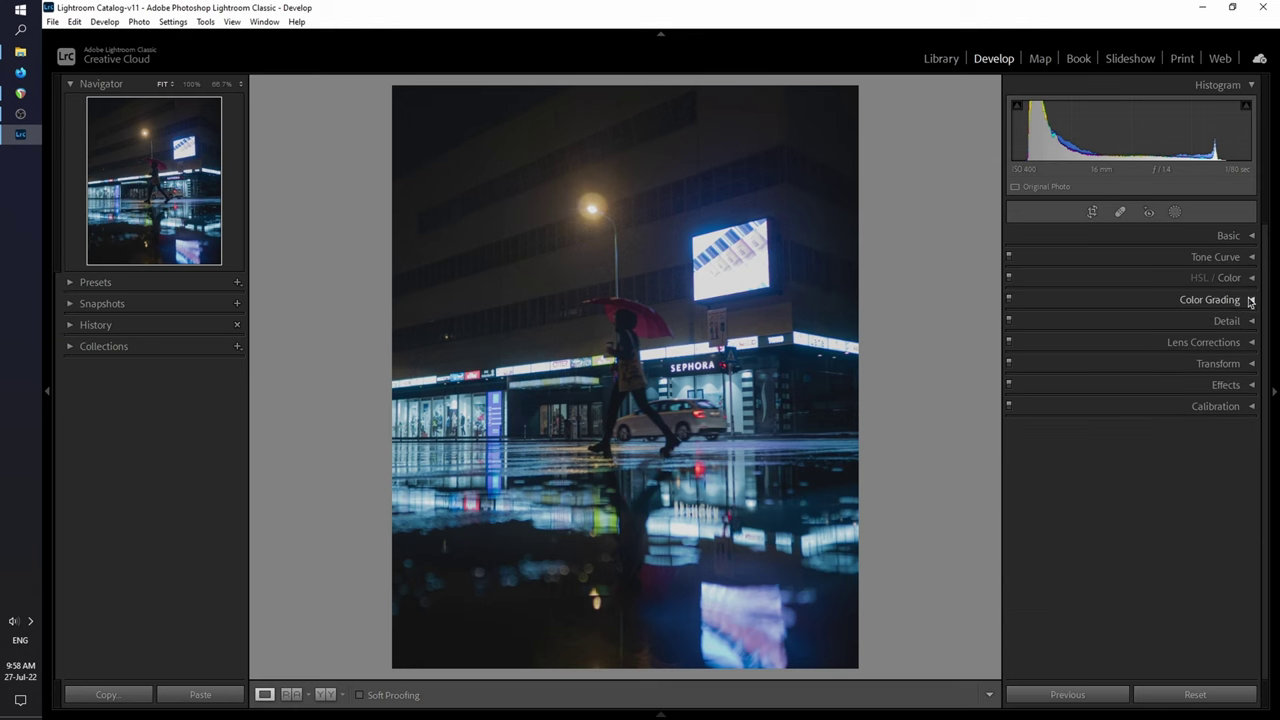
pyautogui.click(1250, 300)
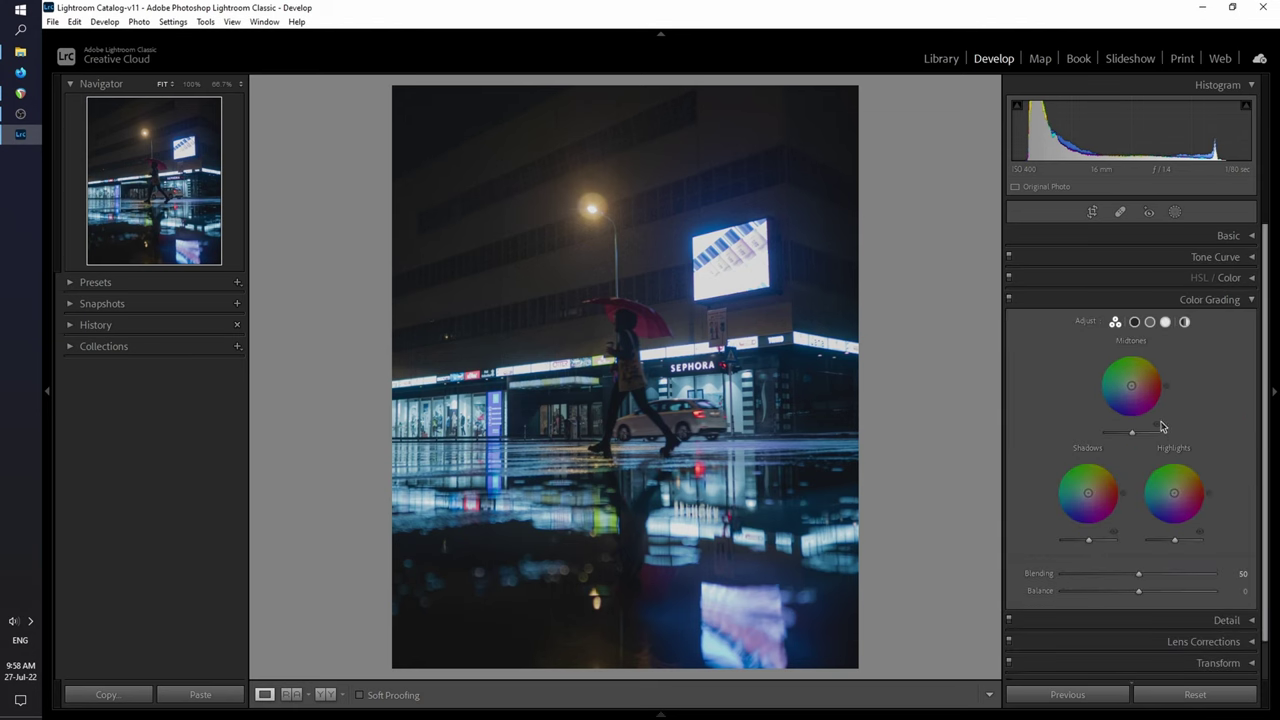
pyautogui.click(1134, 322)
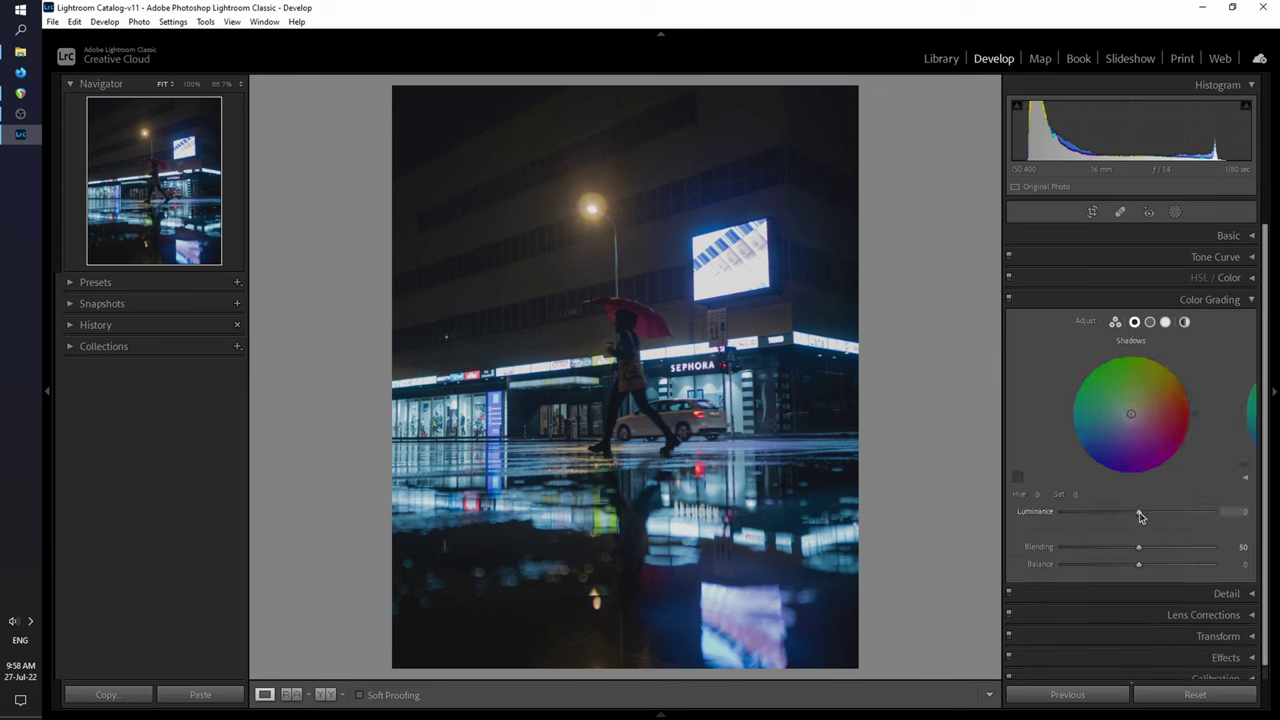
pyautogui.moveTo(1140, 515); pyautogui.dragTo(1118, 517)
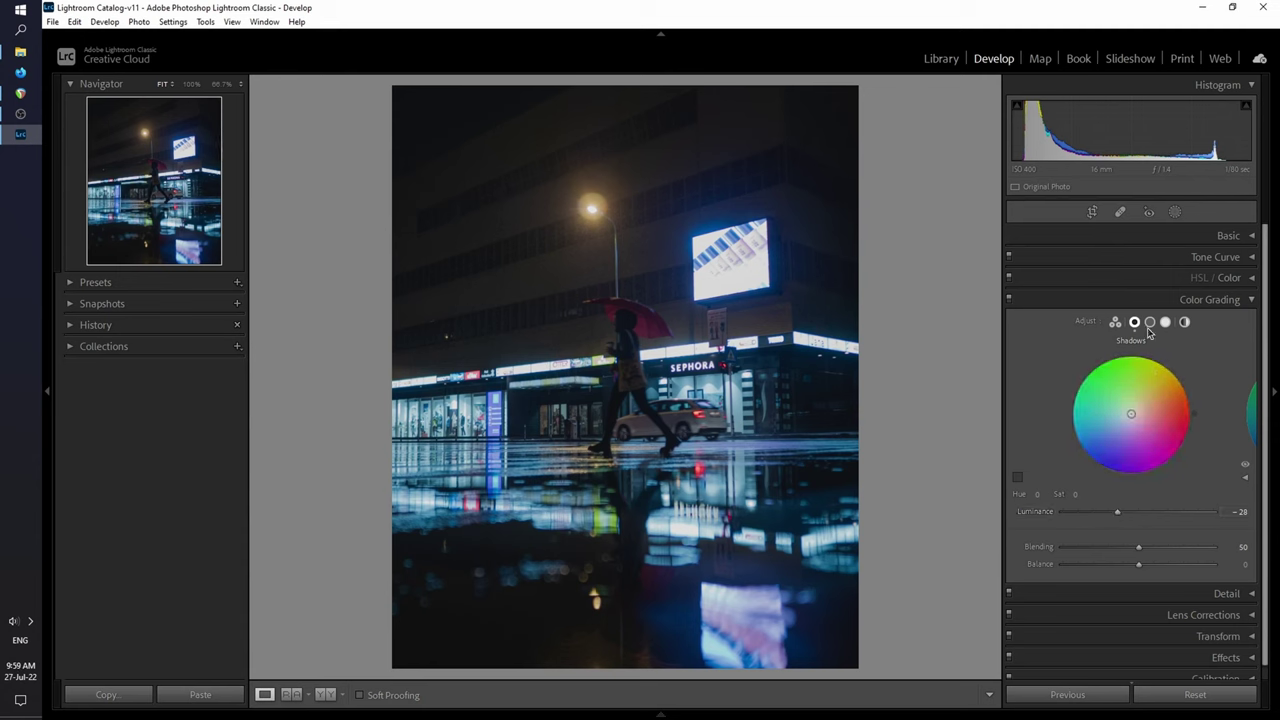
pyautogui.click(1150, 321)
pyautogui.moveTo(1142, 516); pyautogui.dragTo(1178, 518)
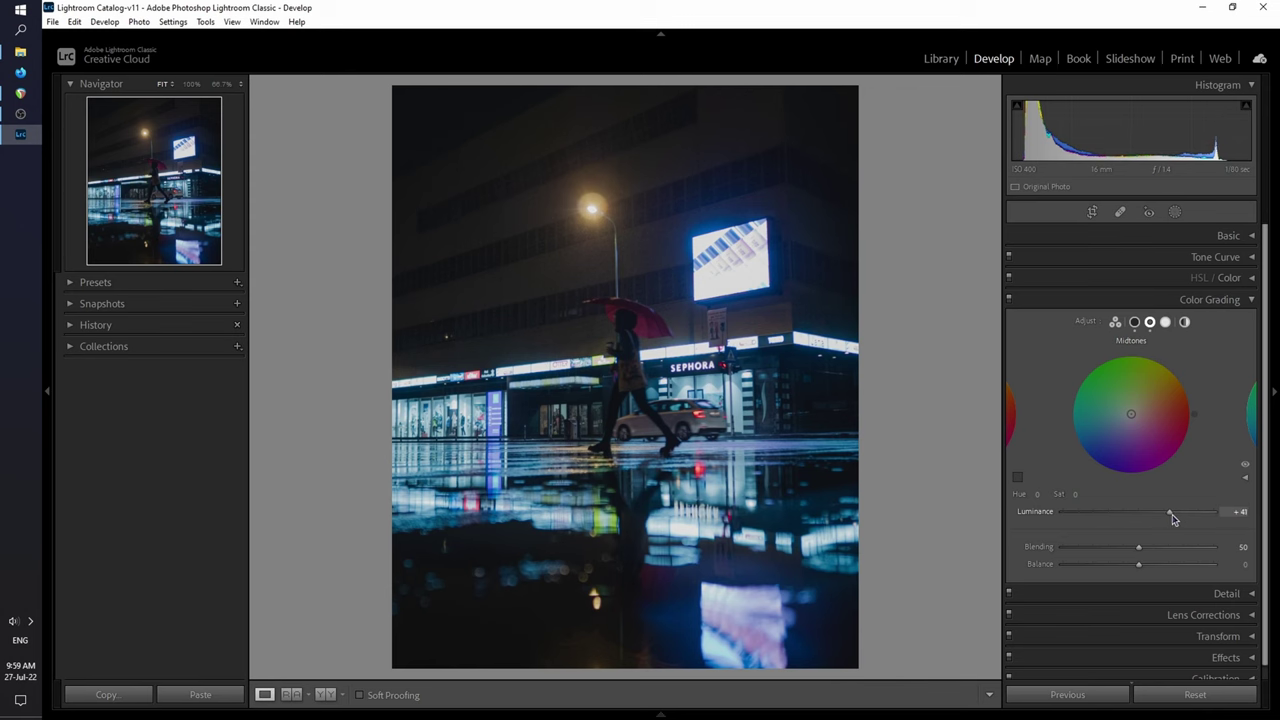
pyautogui.click(1166, 322)
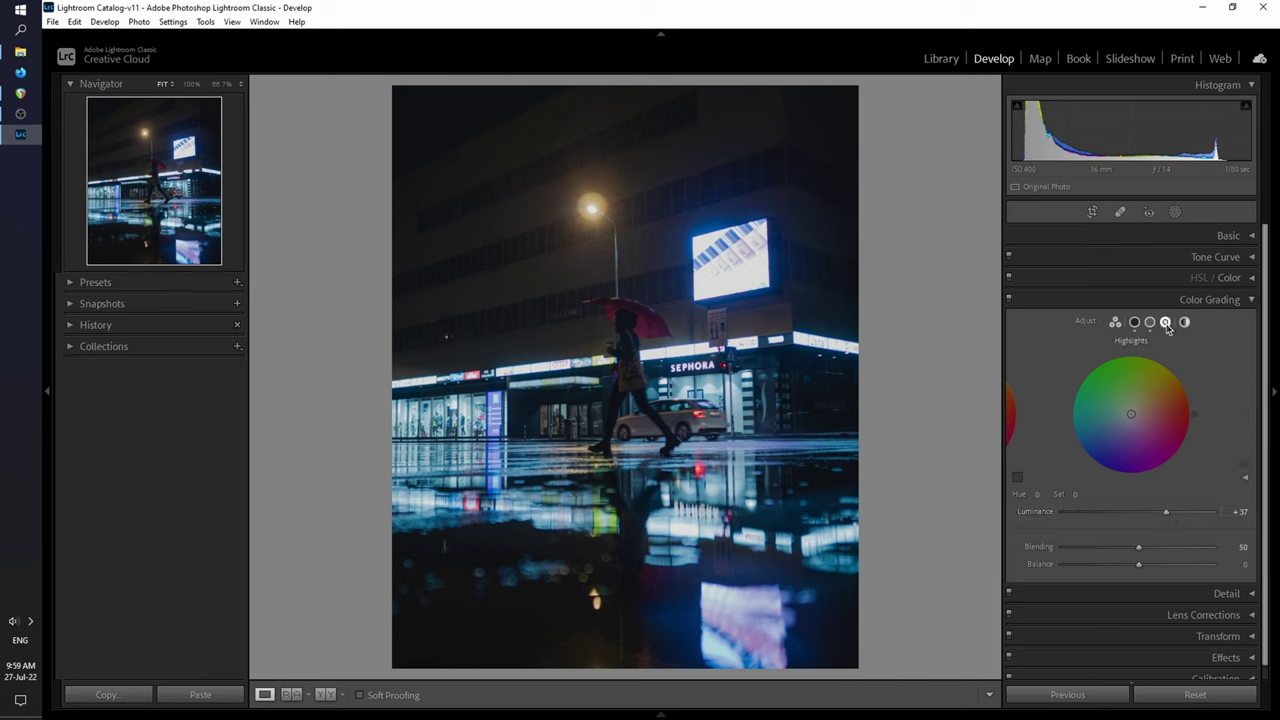
pyautogui.moveTo(1166, 513); pyautogui.dragTo(1167, 552)
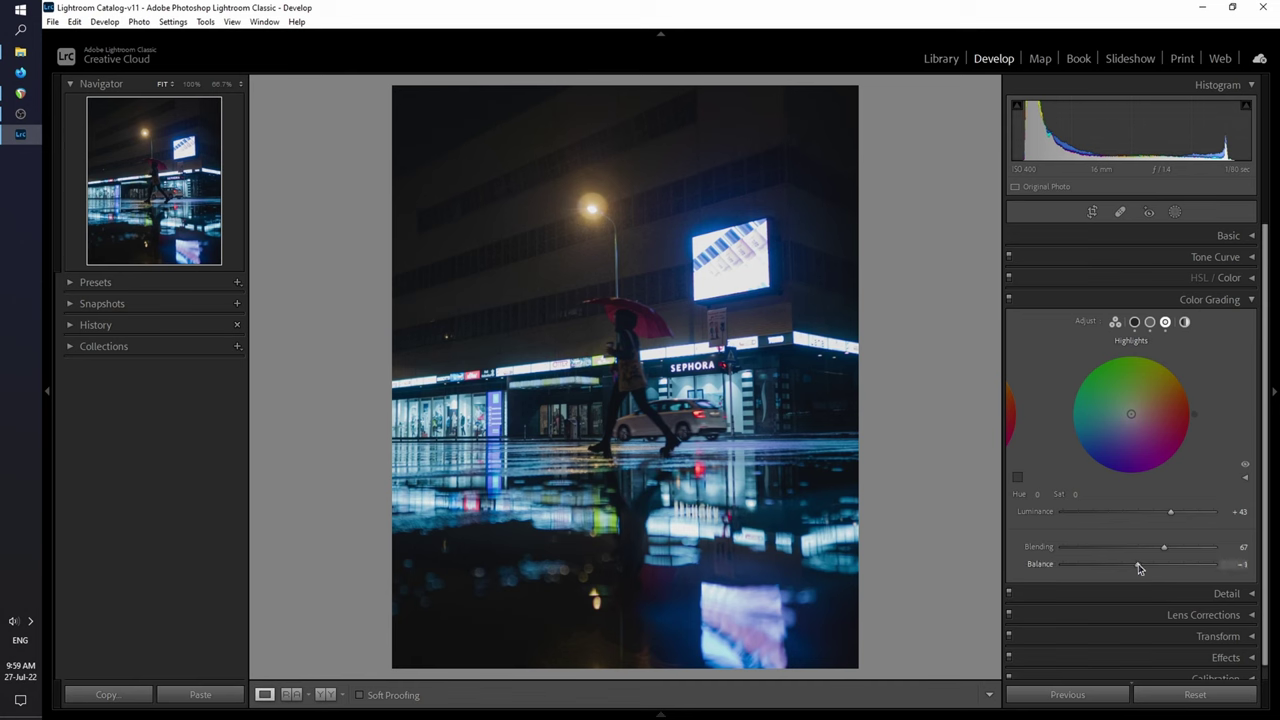
# Settle the grading Balance at +11 with Blending at 67
pyautogui.moveTo(1139, 567); pyautogui.dragTo(1063, 569)
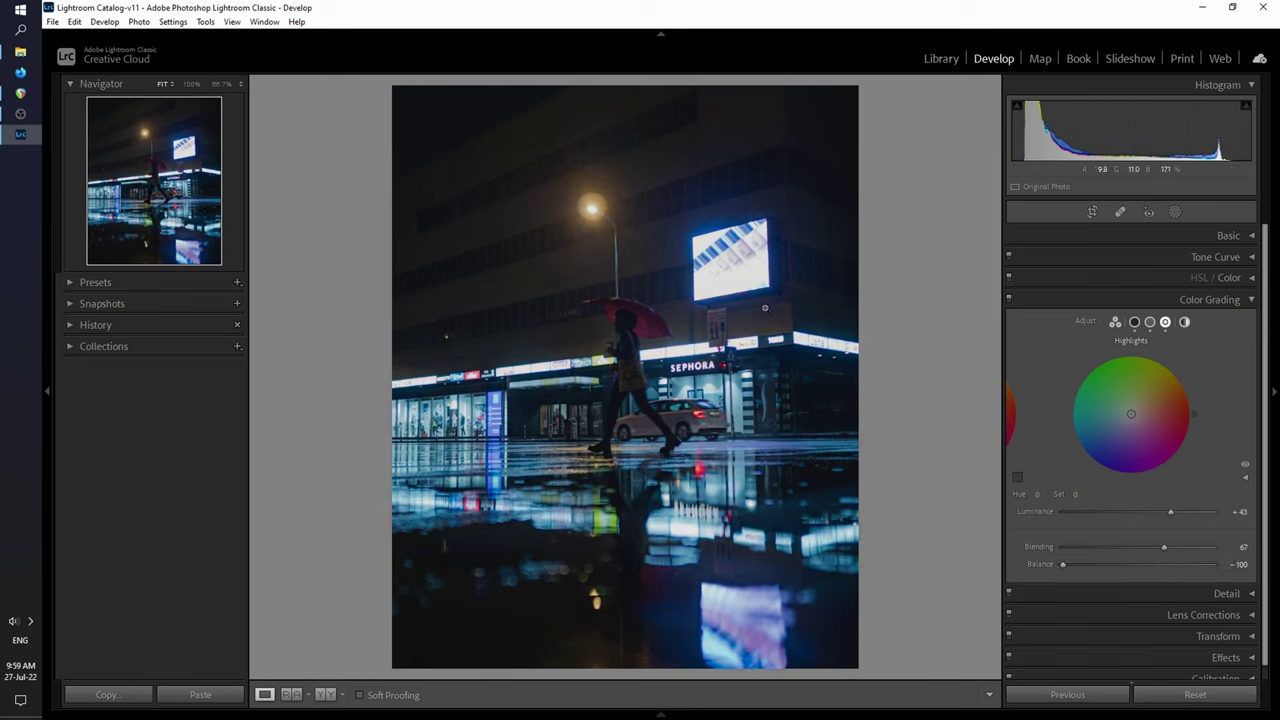
pyautogui.moveTo(1066, 566); pyautogui.dragTo(1230, 566)
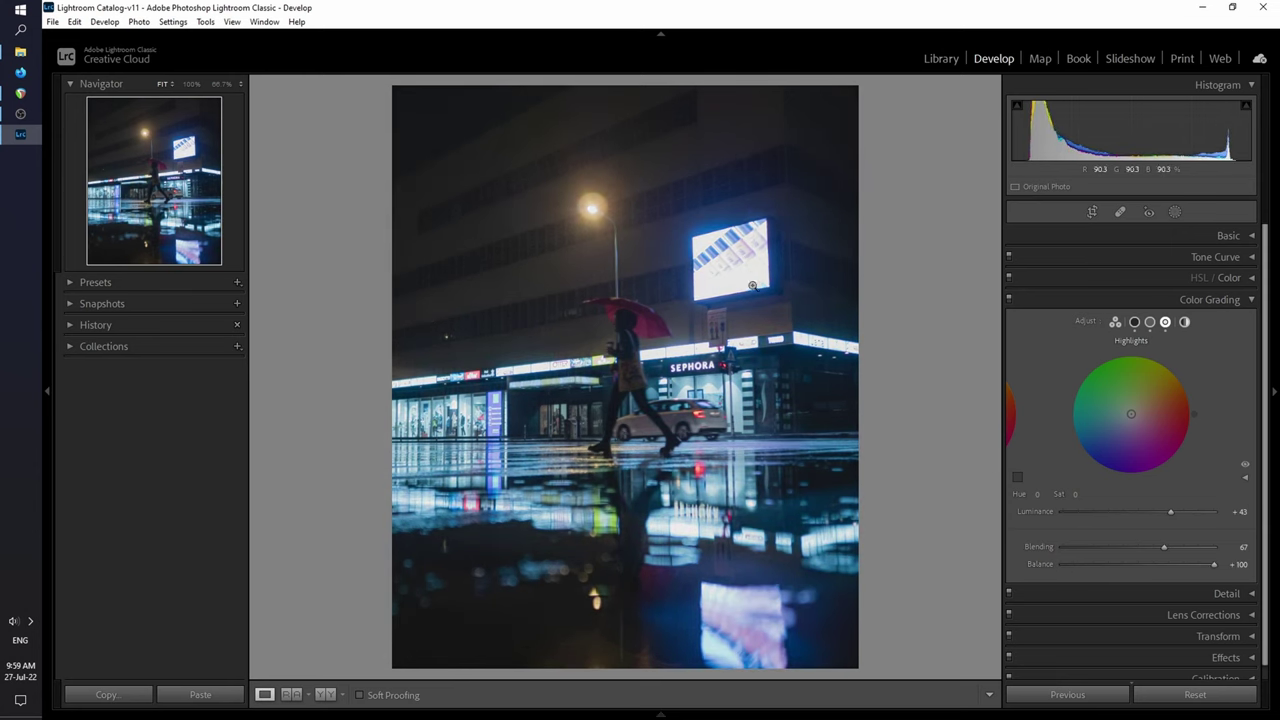
pyautogui.moveTo(1215, 566); pyautogui.dragTo(1148, 572)
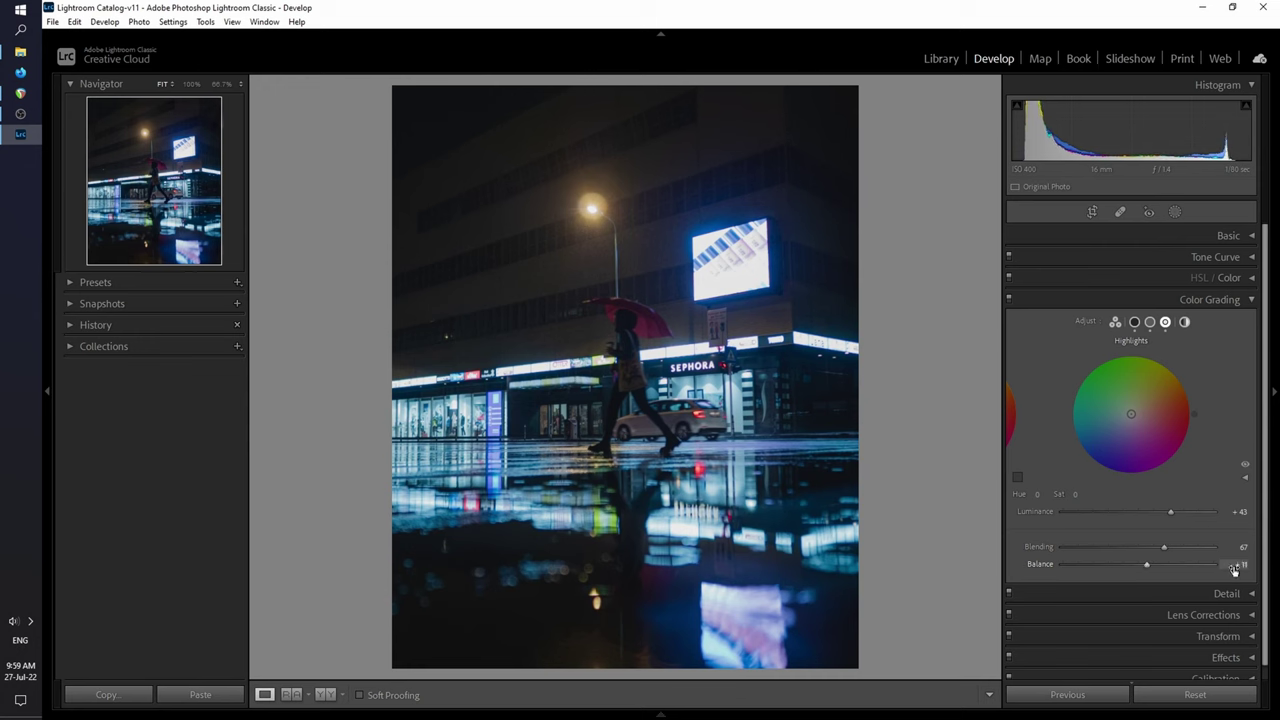
pyautogui.click(1250, 301)
# Set sharpening Masking to 78 and Amount to 57, and Color noise reduction to 100
pyautogui.click(1251, 321)
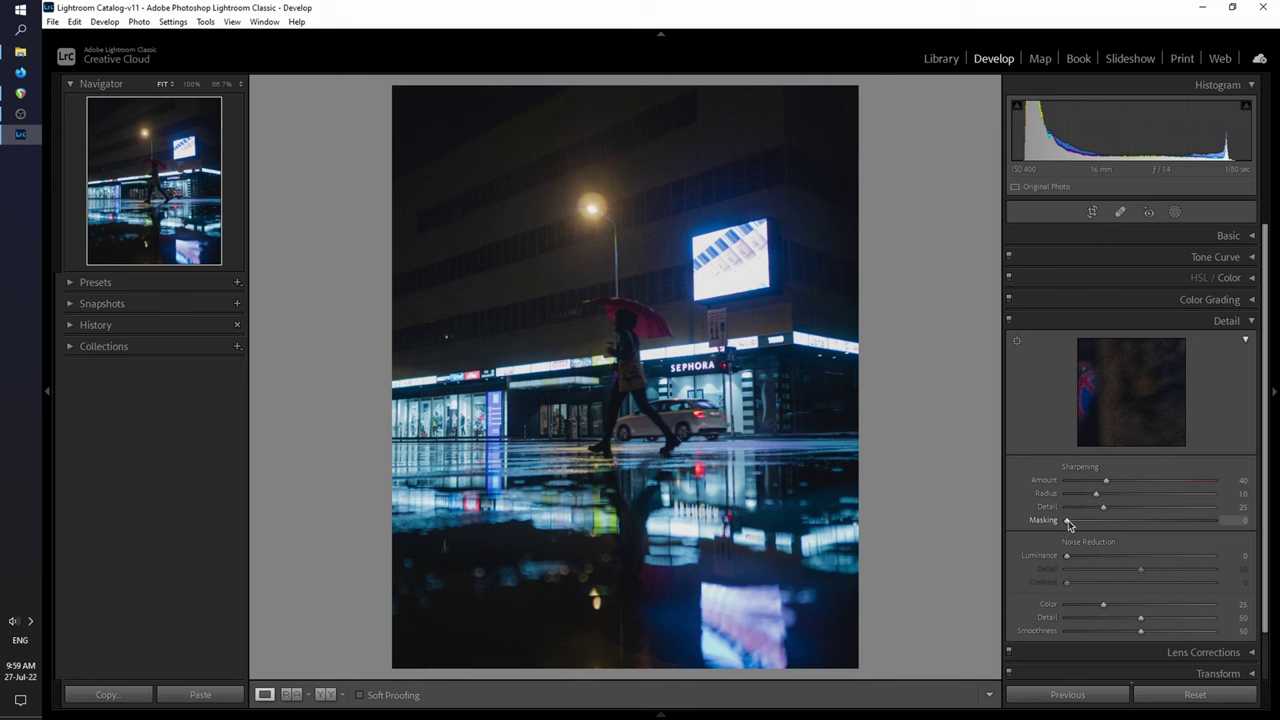
pyautogui.press('alt')
pyautogui.moveTo(1067, 521); pyautogui.dragTo(1180, 523)
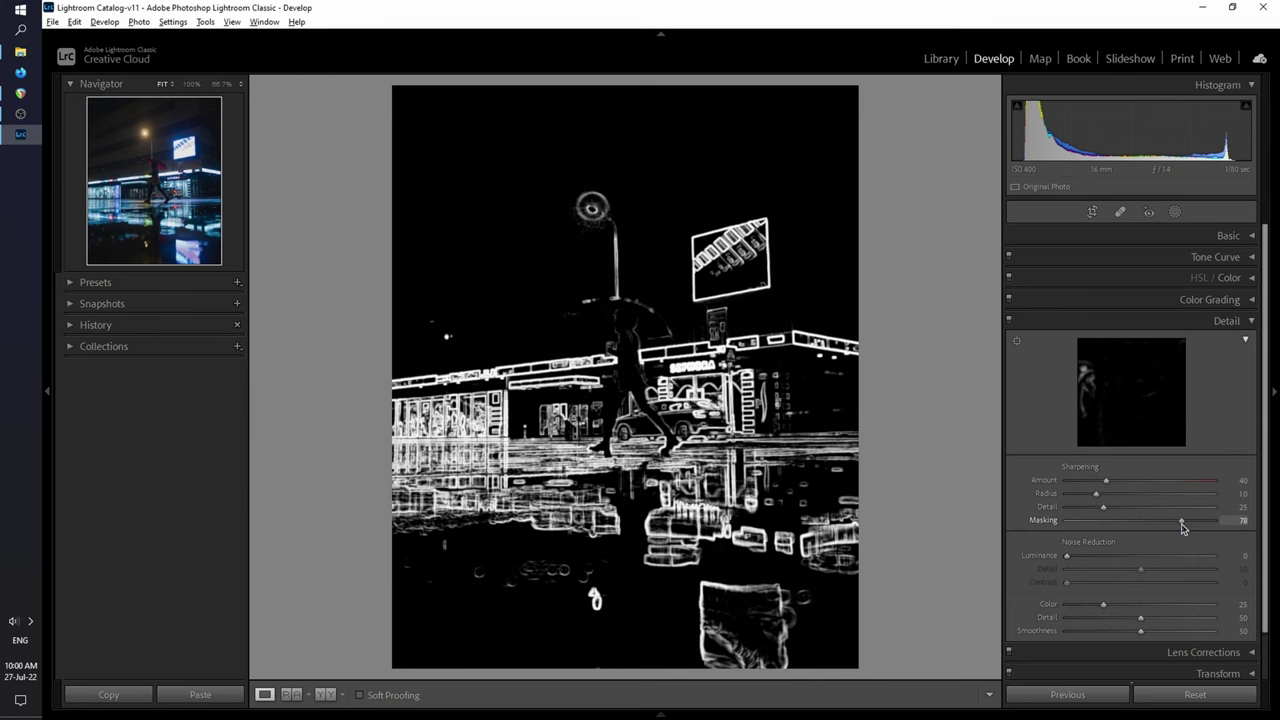
pyautogui.moveTo(1182, 523); pyautogui.dragTo(1182, 523)
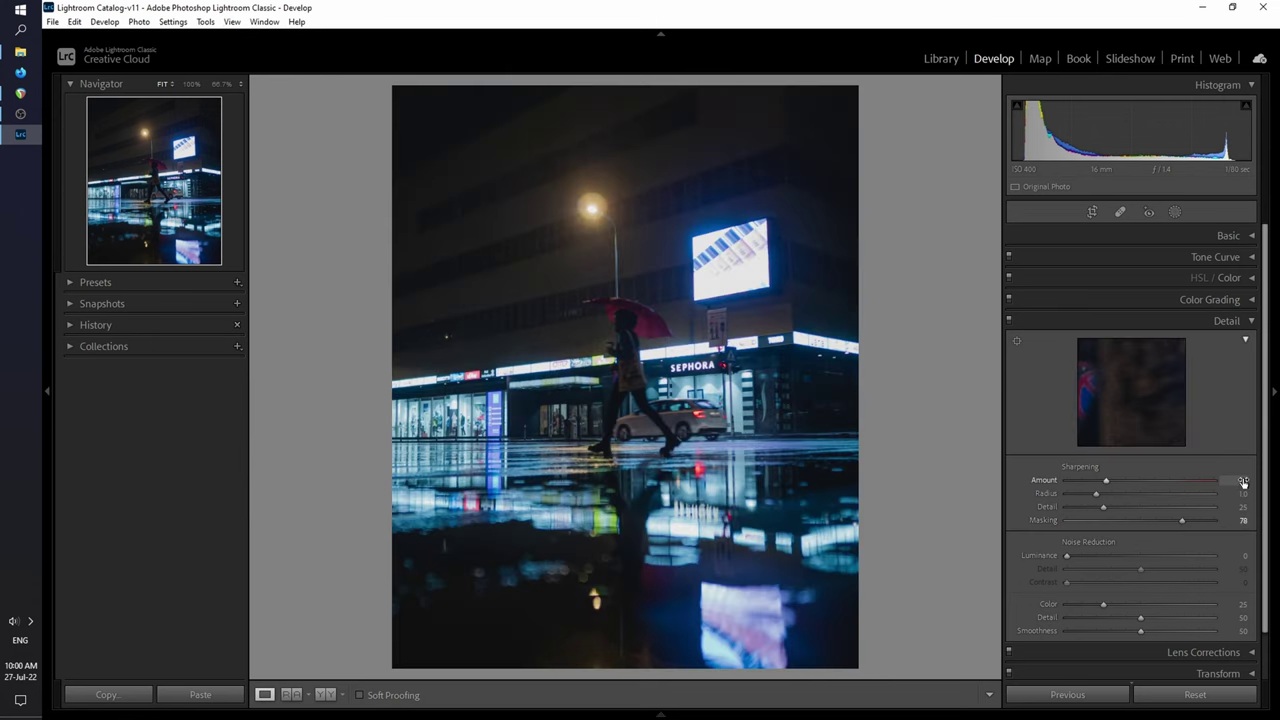
pyautogui.moveTo(1106, 483); pyautogui.dragTo(1124, 484)
pyautogui.moveTo(1106, 605); pyautogui.dragTo(1246, 606)
# Enable Remove Chromatic Aberration in the Lens Corrections panel
pyautogui.click(1250, 322)
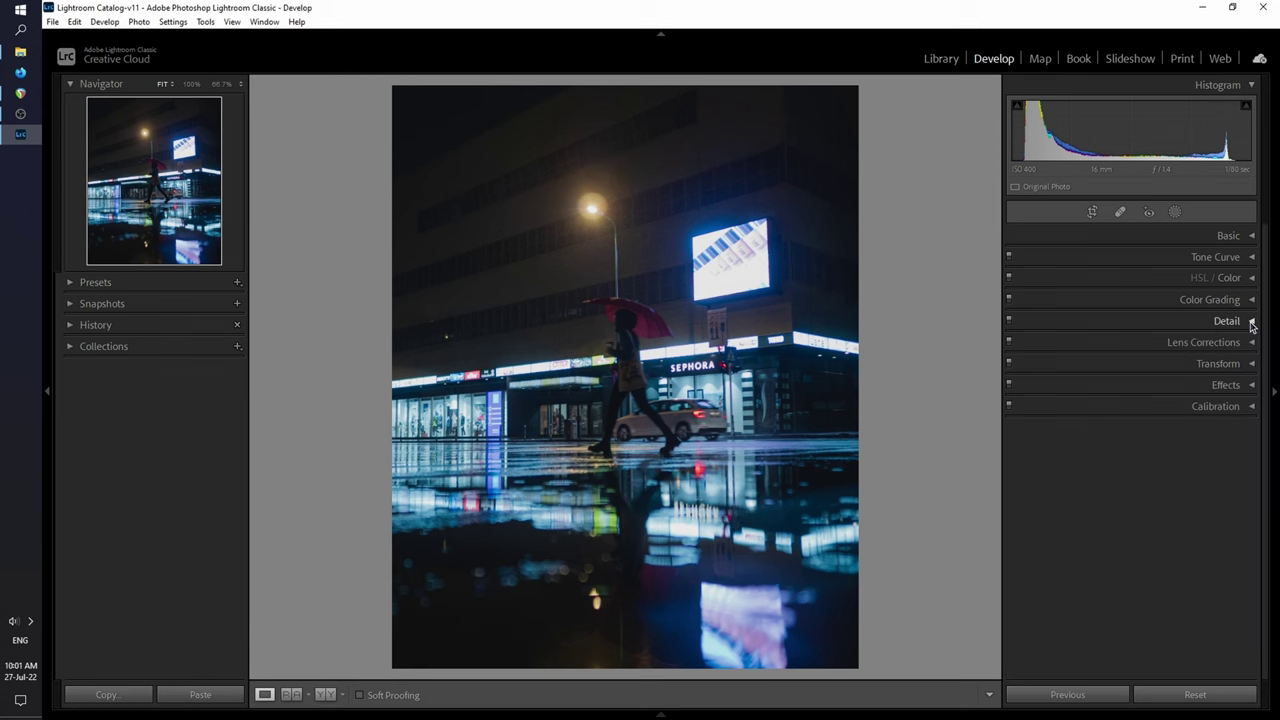
pyautogui.click(1239, 345)
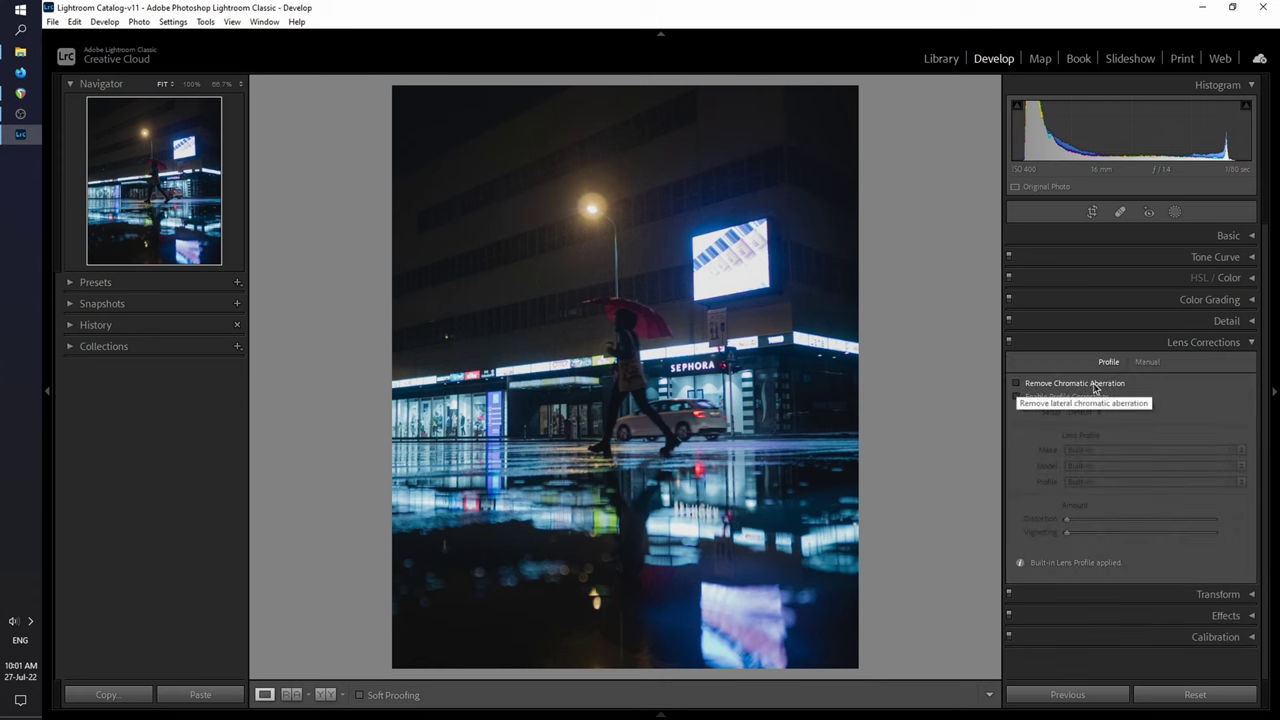
pyautogui.click(1024, 386)
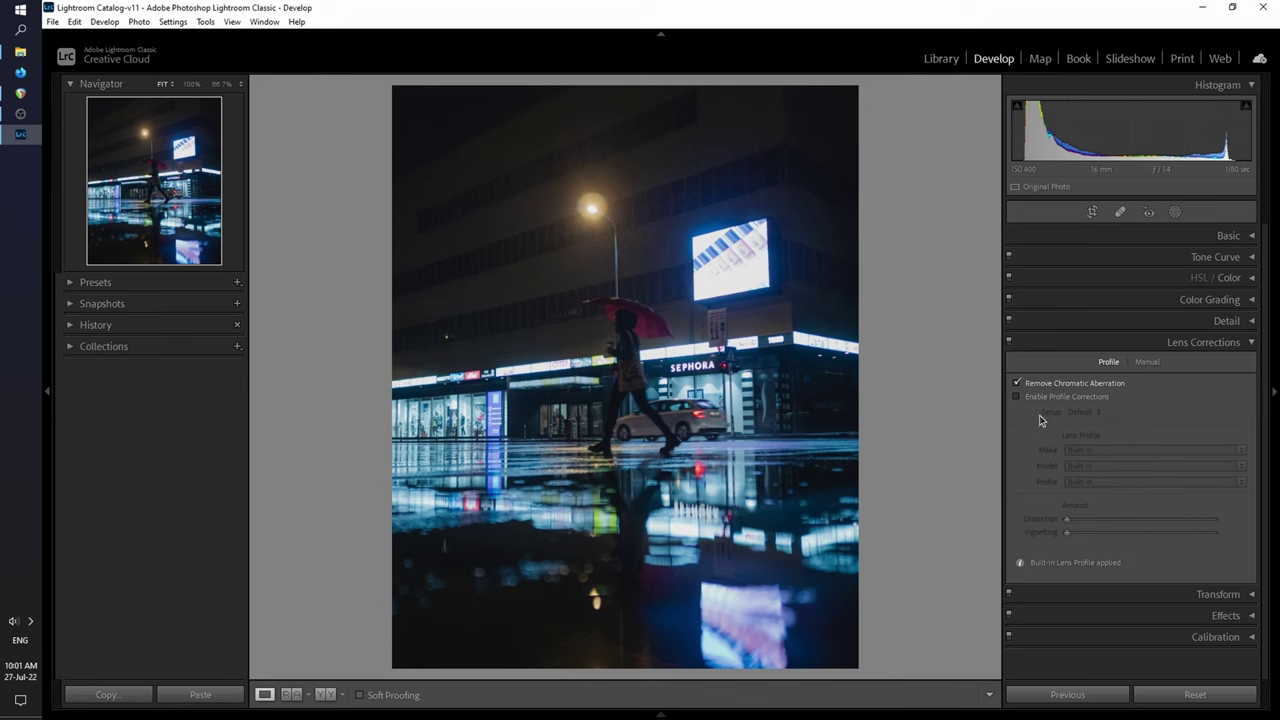
pyautogui.click(1237, 345)
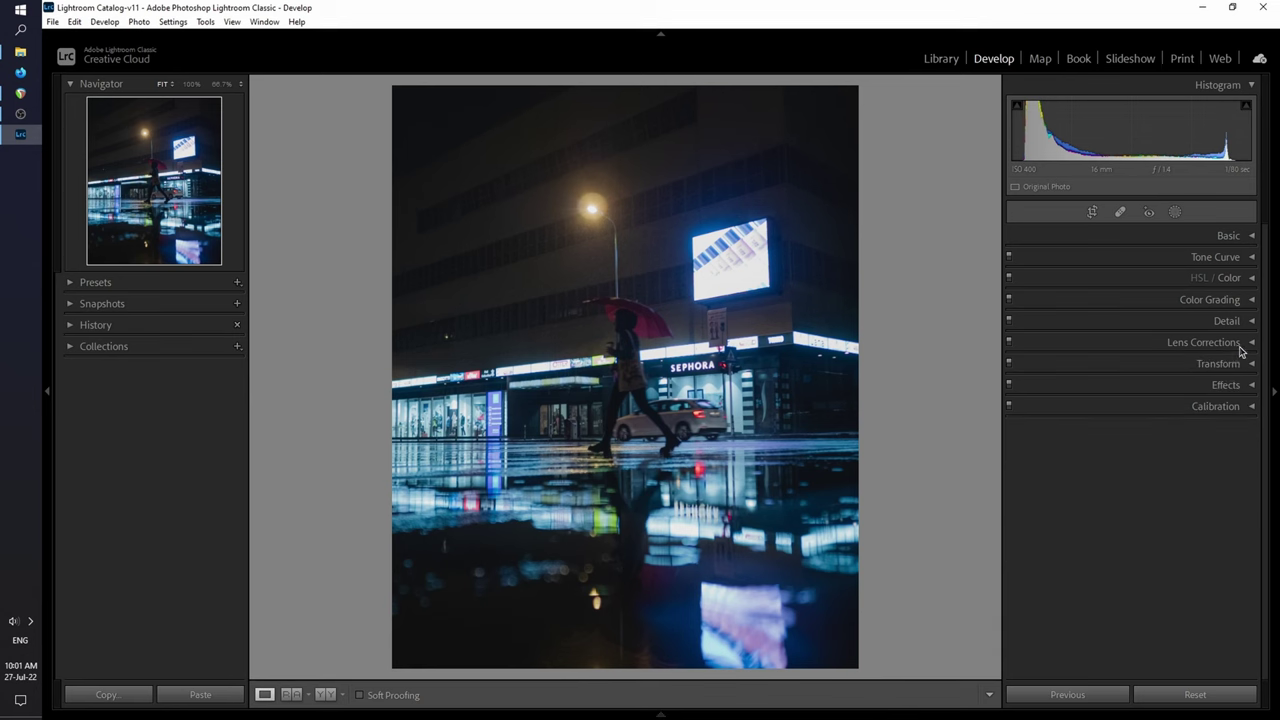
# Set the Blue Primary hue to -21 and saturation to -20 in Calibration
pyautogui.click(1235, 410)
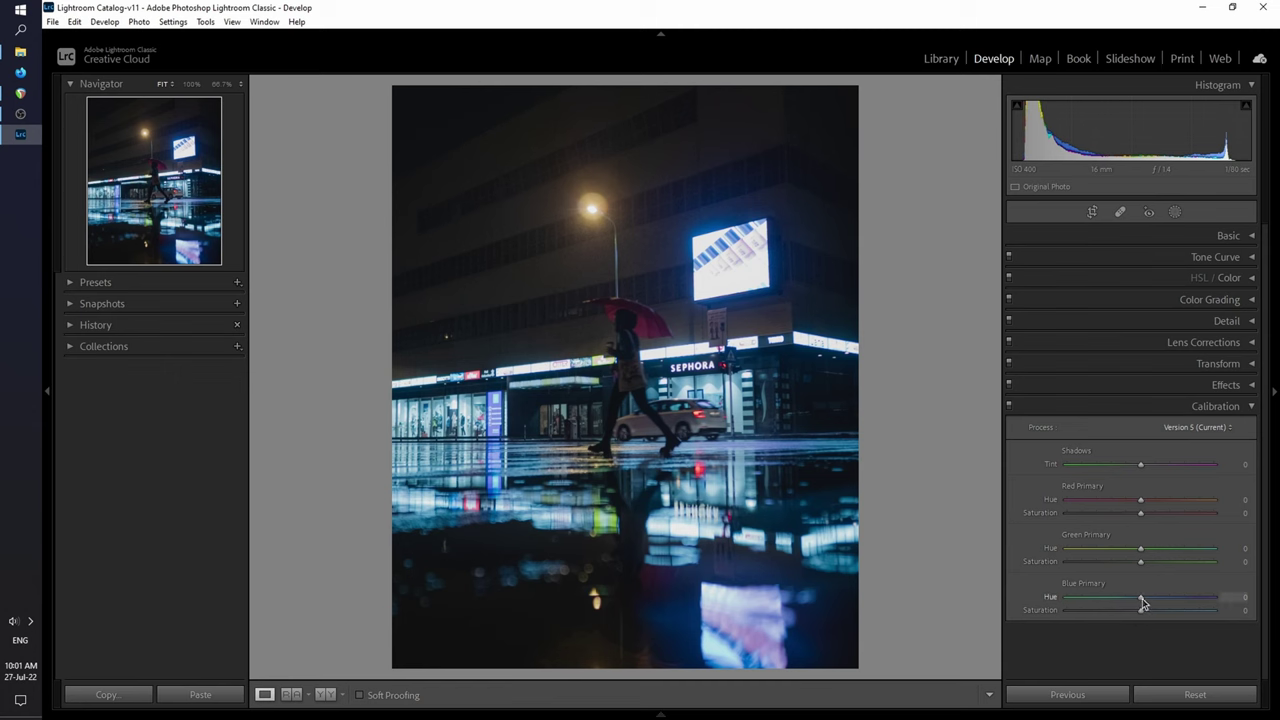
pyautogui.moveTo(1142, 598)
pyautogui.mouseDown()
pyautogui.moveTo(1048, 600)
pyautogui.moveTo(1123, 610)
pyautogui.mouseUp()
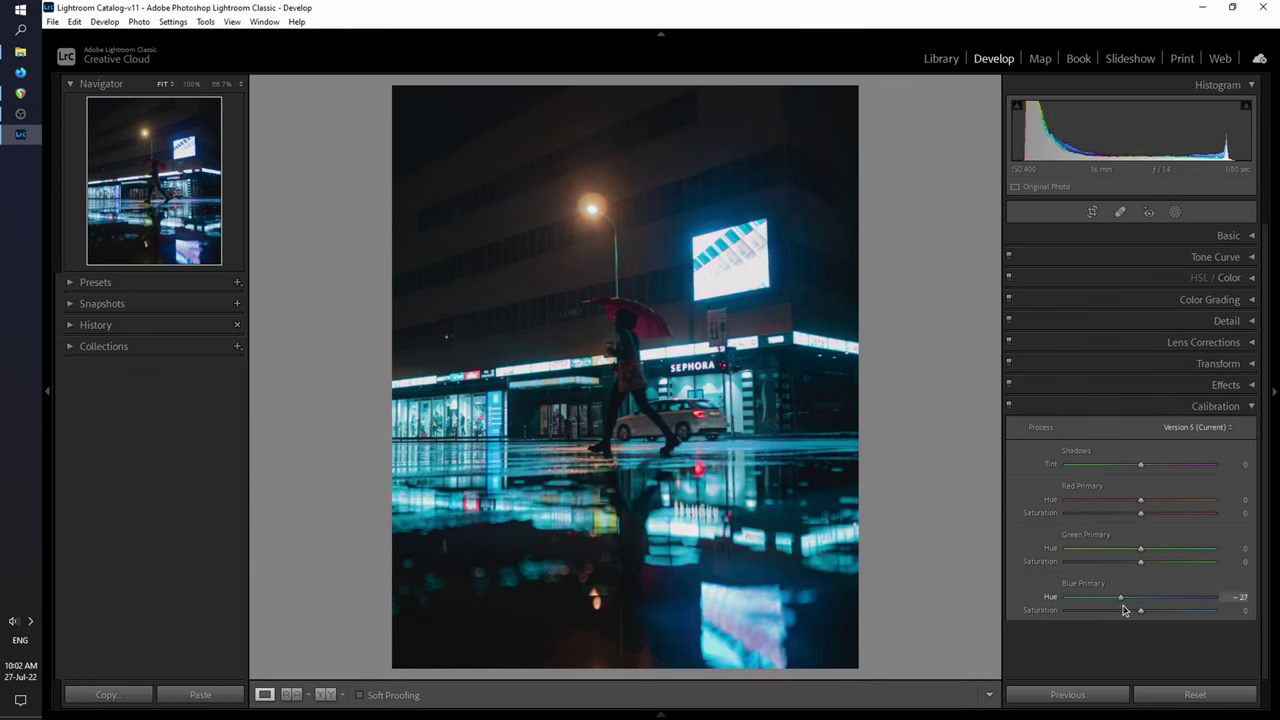
pyautogui.moveTo(1125, 610); pyautogui.dragTo(1128, 609)
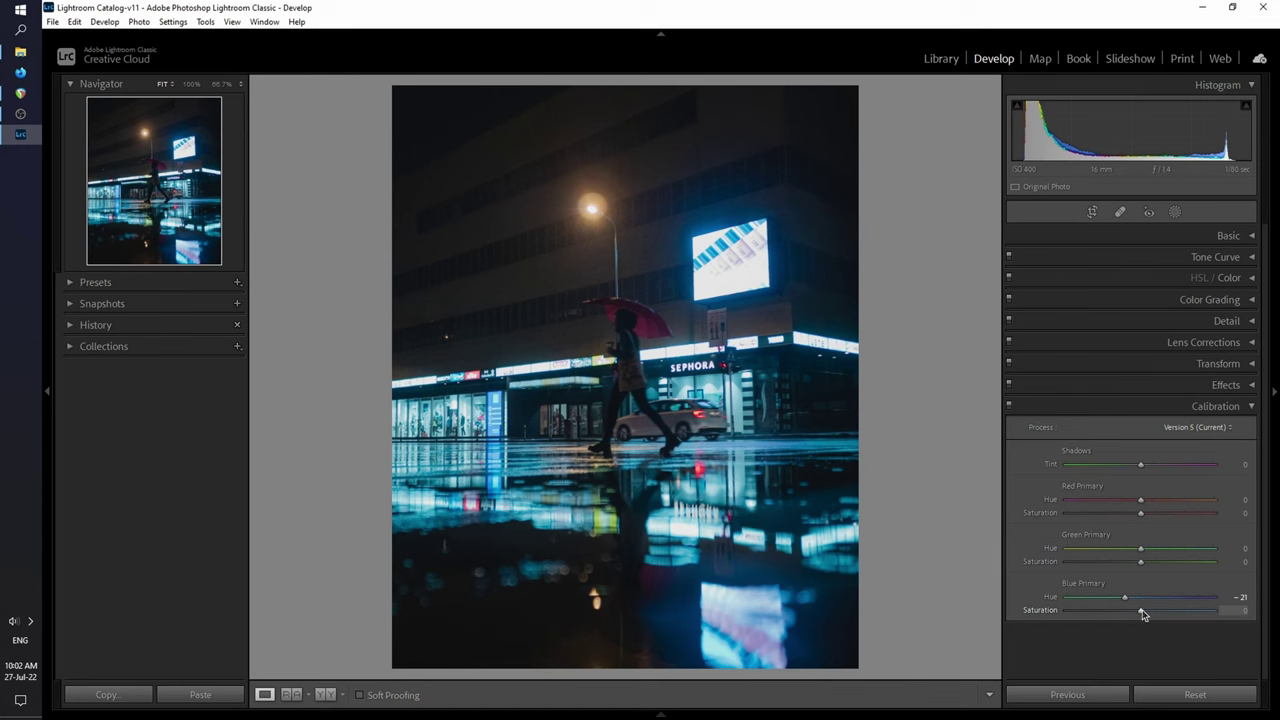
pyautogui.moveTo(1143, 614); pyautogui.dragTo(1258, 626)
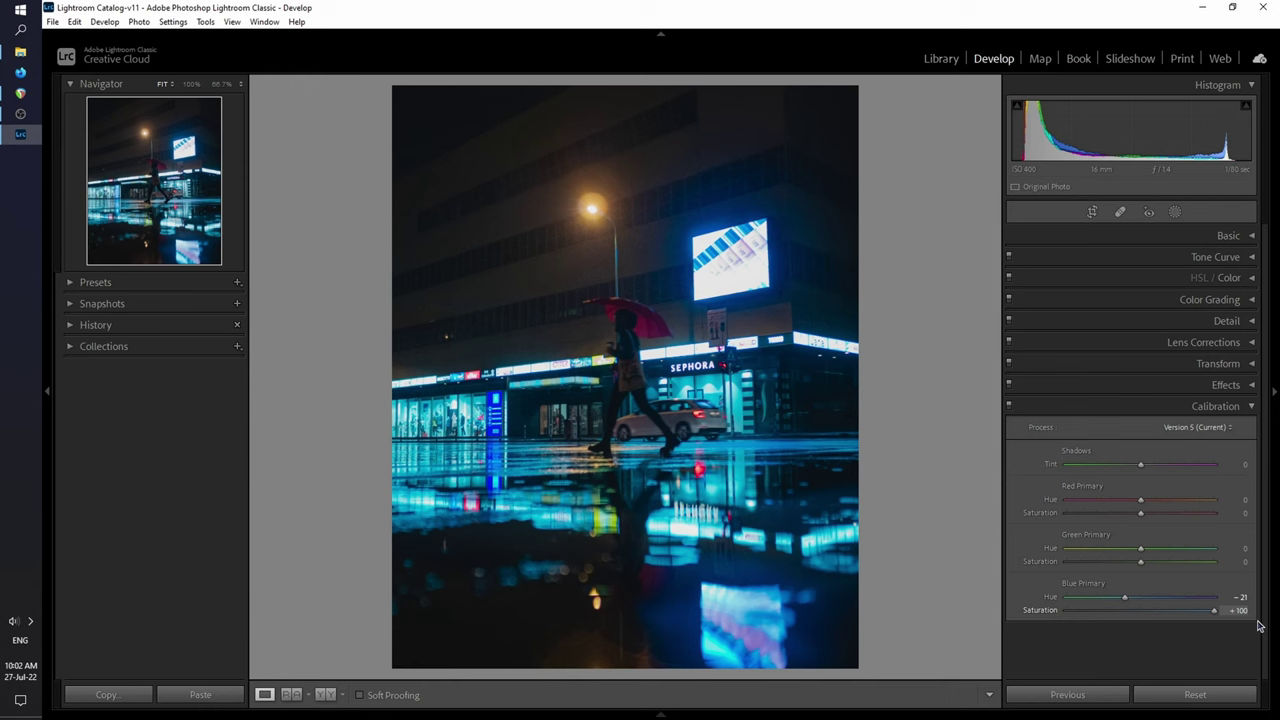
pyautogui.moveTo(1212, 614); pyautogui.dragTo(1127, 625)
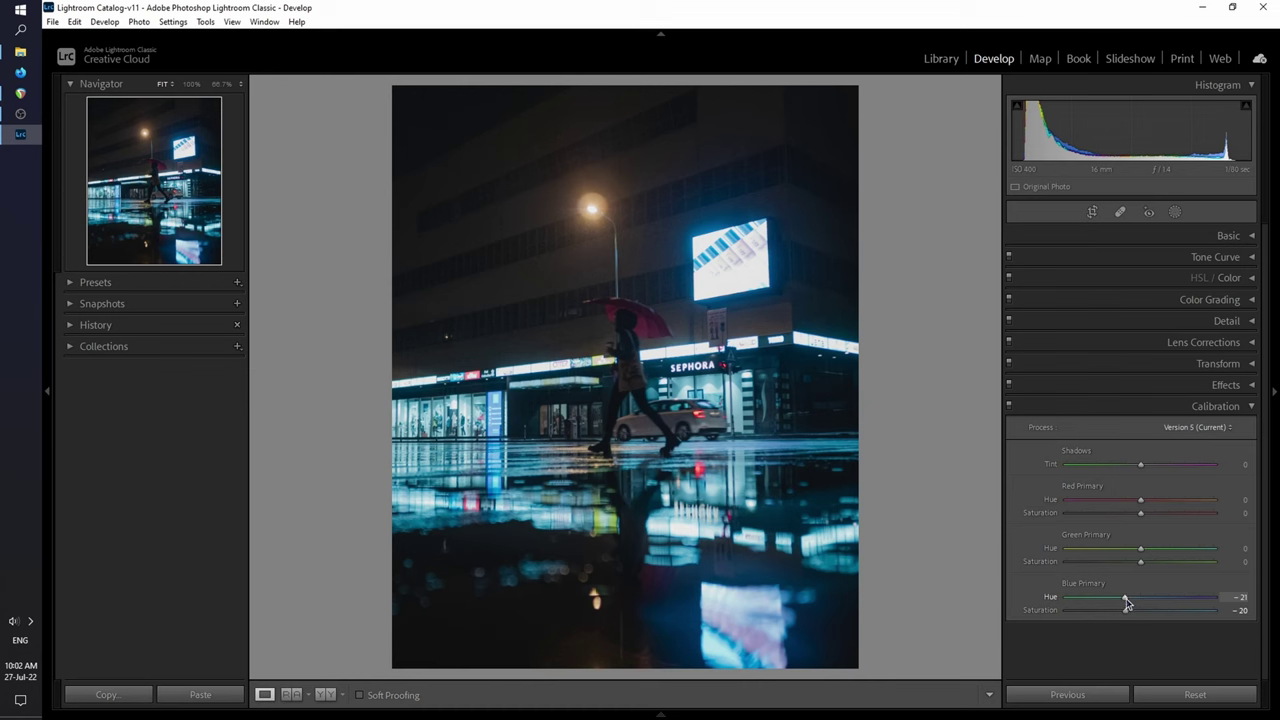
# Set Green Primary hue +67, saturation +20, and Red Primary saturation -21
pyautogui.moveTo(1141, 550); pyautogui.dragTo(1191, 566)
pyautogui.moveTo(1140, 566)
pyautogui.mouseDown()
pyautogui.moveTo(1037, 566)
pyautogui.moveTo(1155, 568)
pyautogui.mouseUp()
pyautogui.moveTo(1143, 518); pyautogui.dragTo(1126, 518)
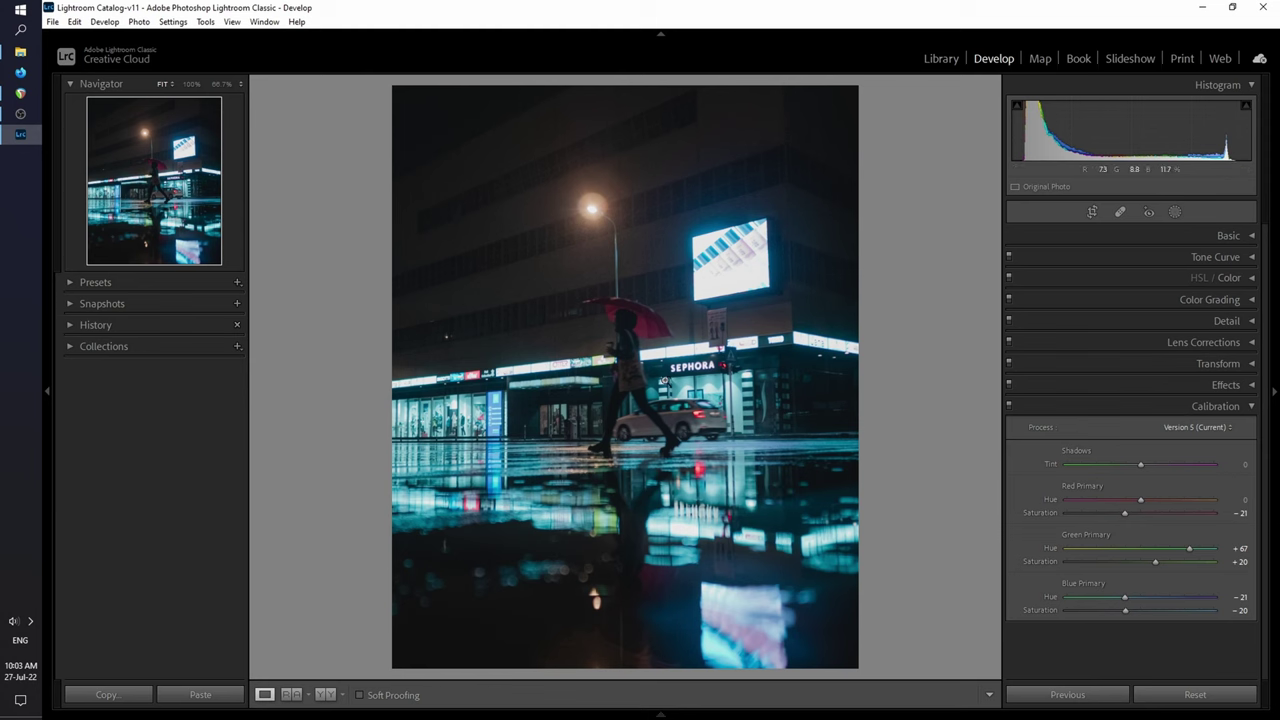
# Set Red saturation +27, luminance -28, Orange and Yellow hue +100 with reduced saturation
pyautogui.click(1251, 407)
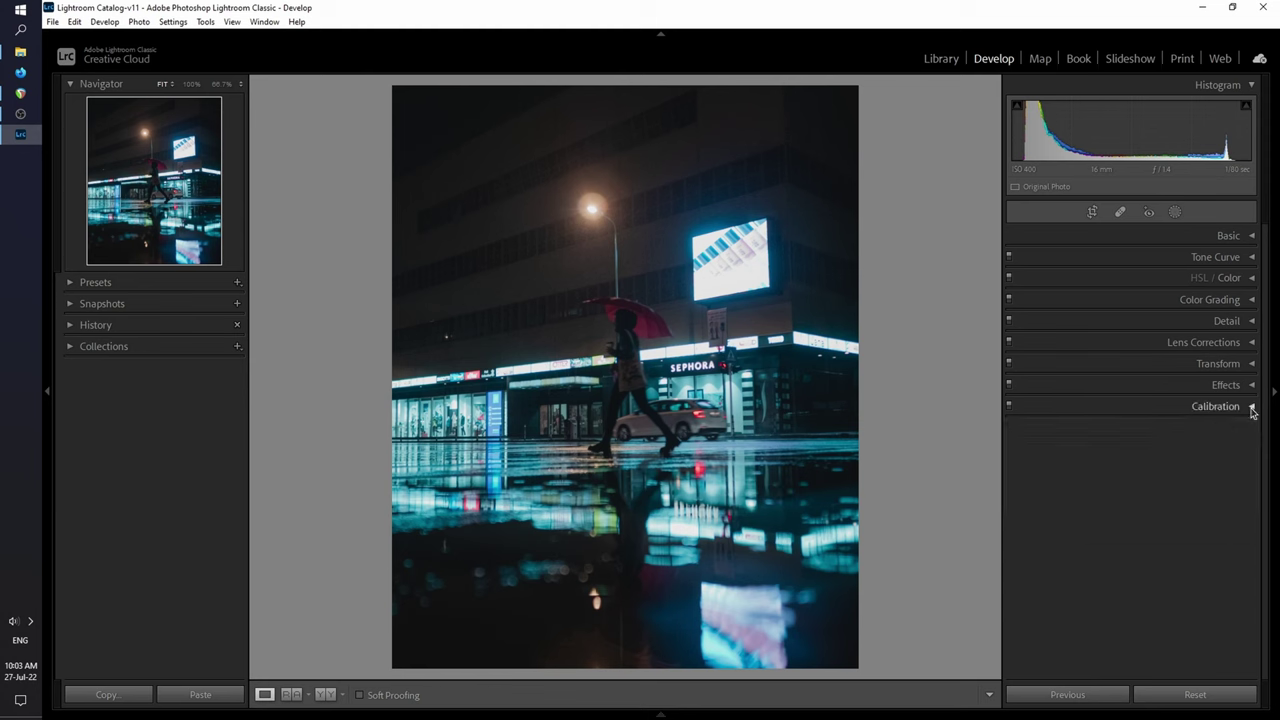
pyautogui.click(1251, 278)
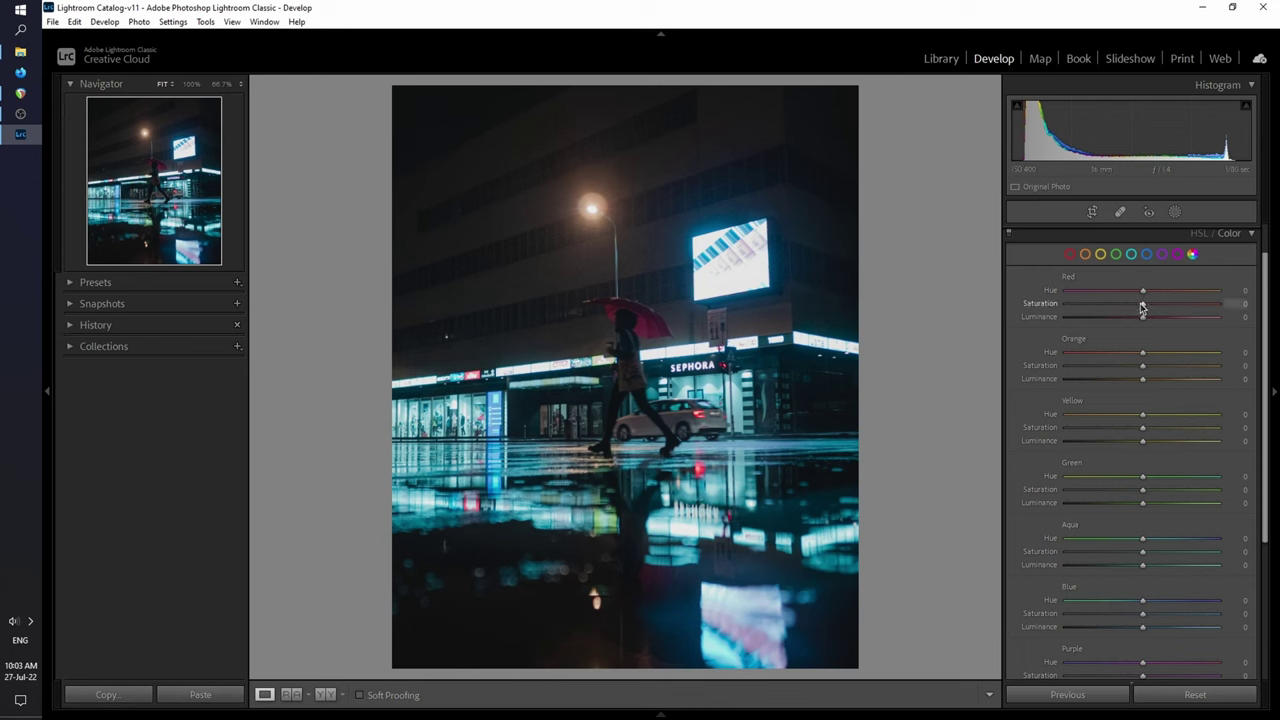
pyautogui.moveTo(1143, 304); pyautogui.dragTo(1163, 309)
pyautogui.moveTo(1145, 318); pyautogui.dragTo(1121, 322)
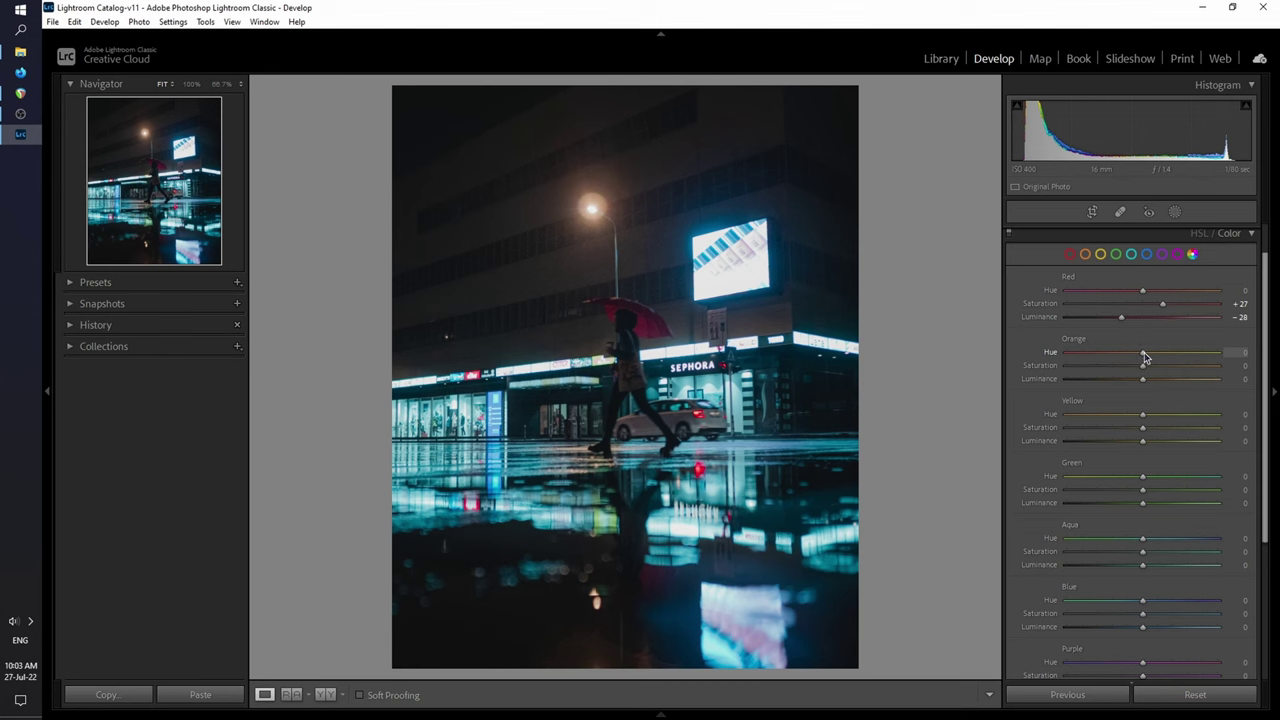
pyautogui.moveTo(1145, 357); pyautogui.dragTo(1260, 358)
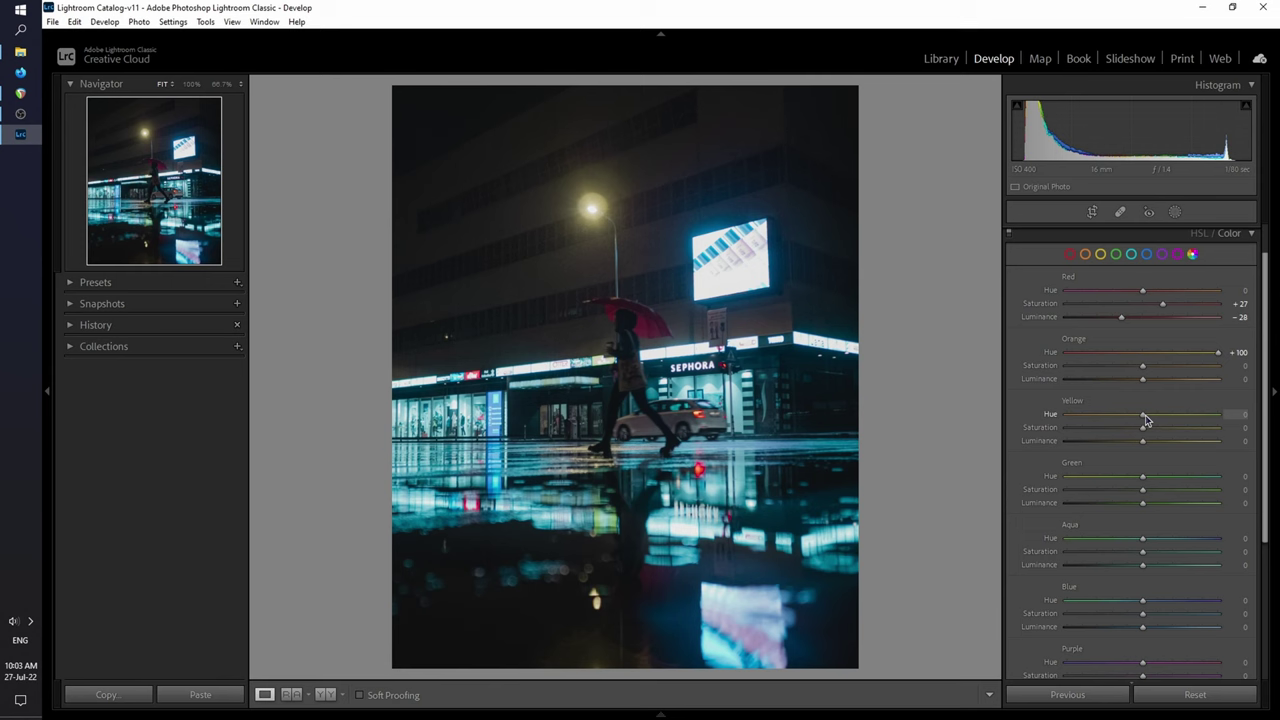
pyautogui.moveTo(1146, 420); pyautogui.dragTo(1237, 423)
pyautogui.moveTo(1143, 371); pyautogui.dragTo(1136, 371)
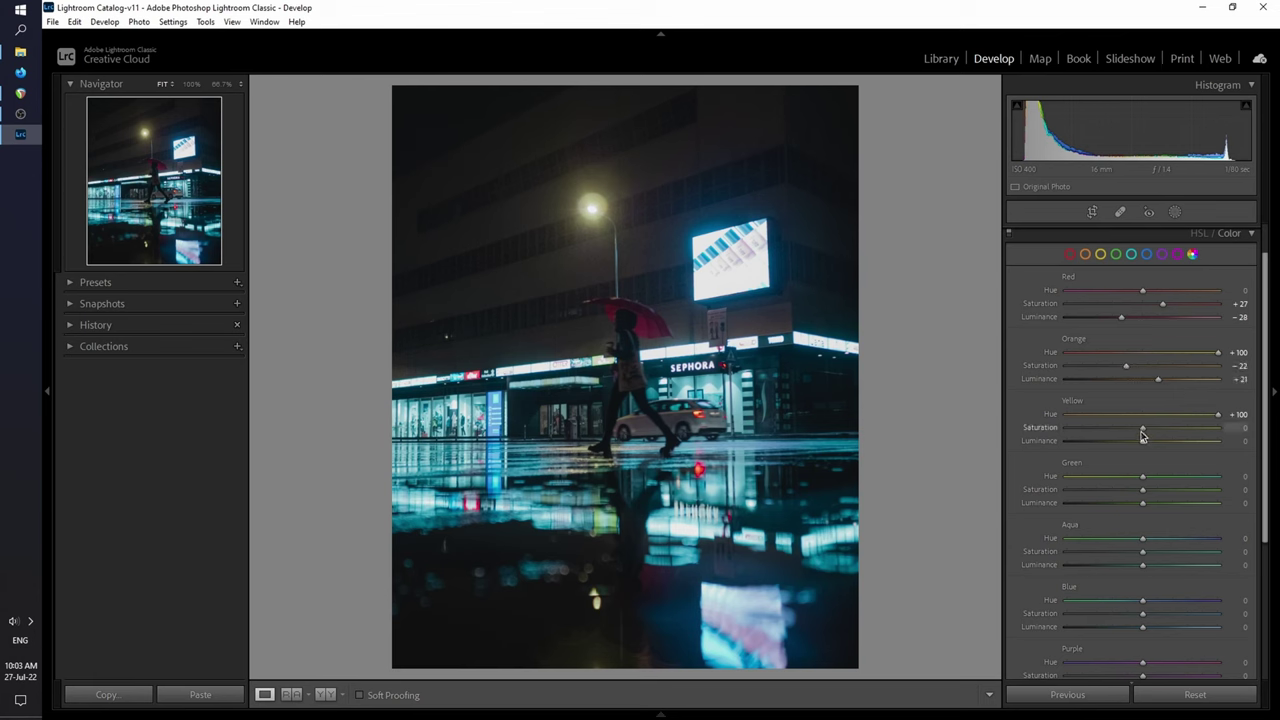
pyautogui.moveTo(1142, 431)
pyautogui.mouseDown()
pyautogui.moveTo(1128, 430)
pyautogui.moveTo(1158, 445)
pyautogui.mouseUp()
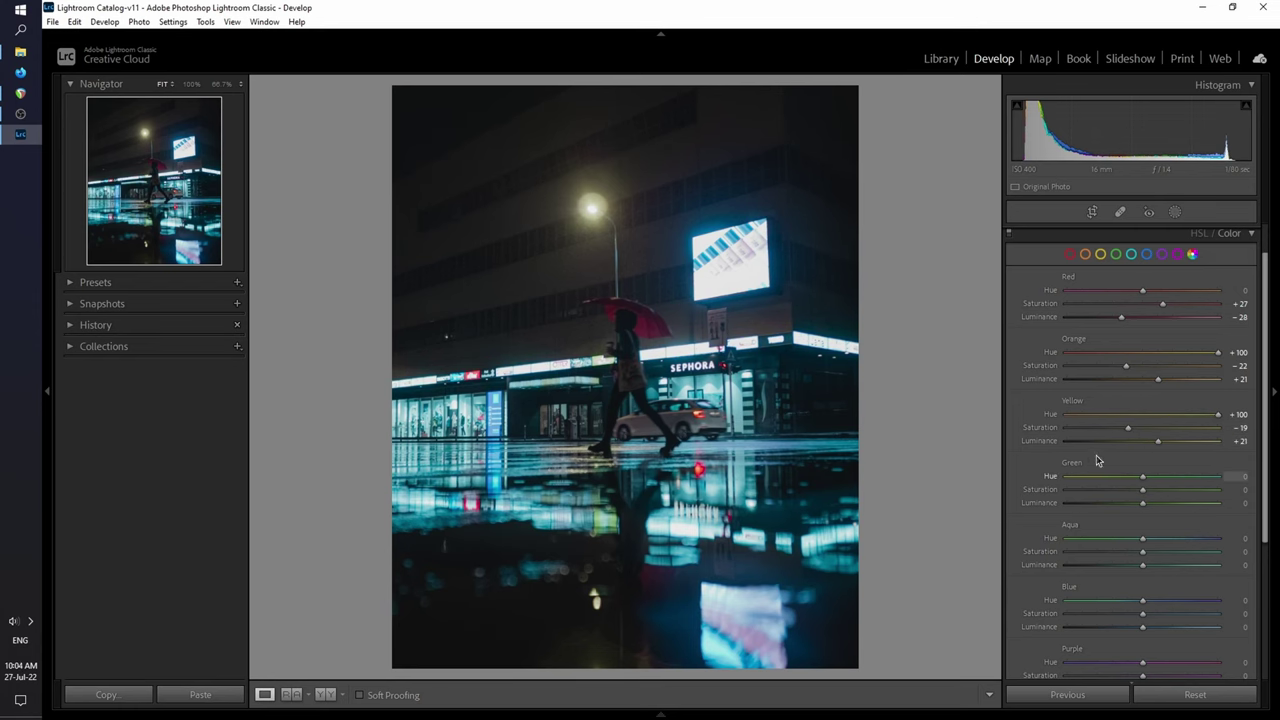
# Inspect the storefront signs up close, then set Green hue -51 and saturation -34
pyautogui.click(576, 360)
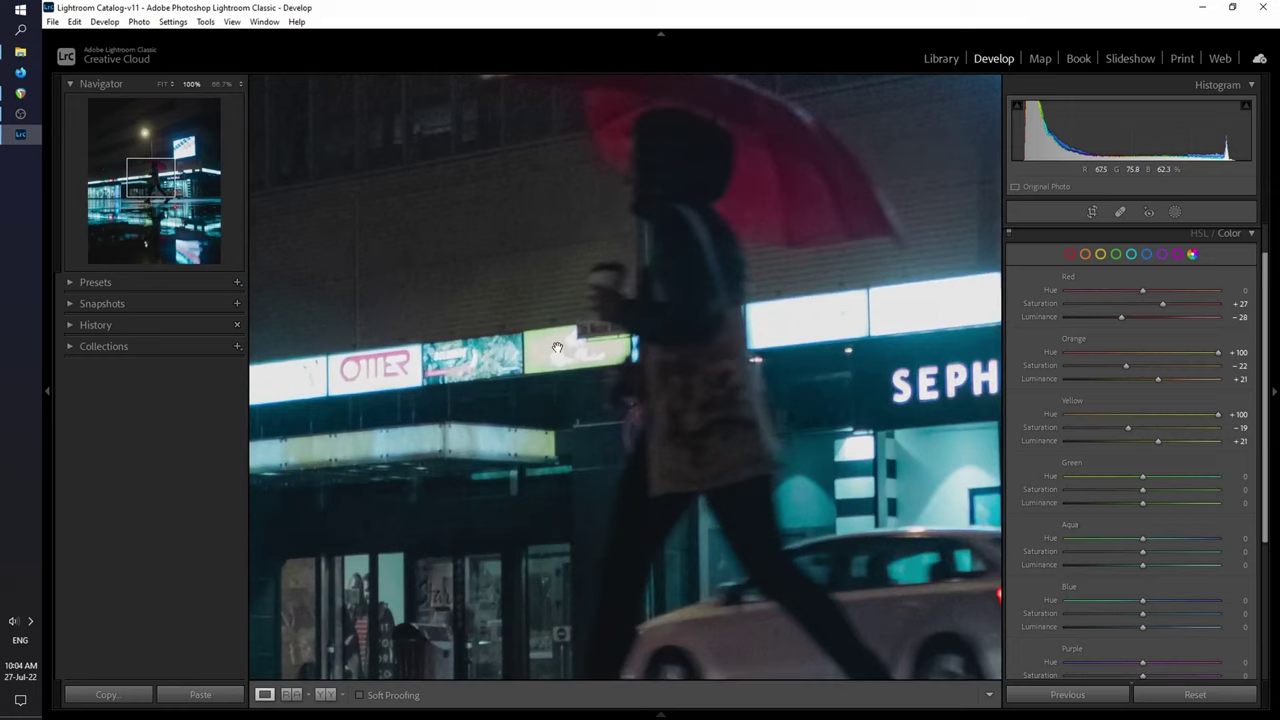
pyautogui.click(567, 375)
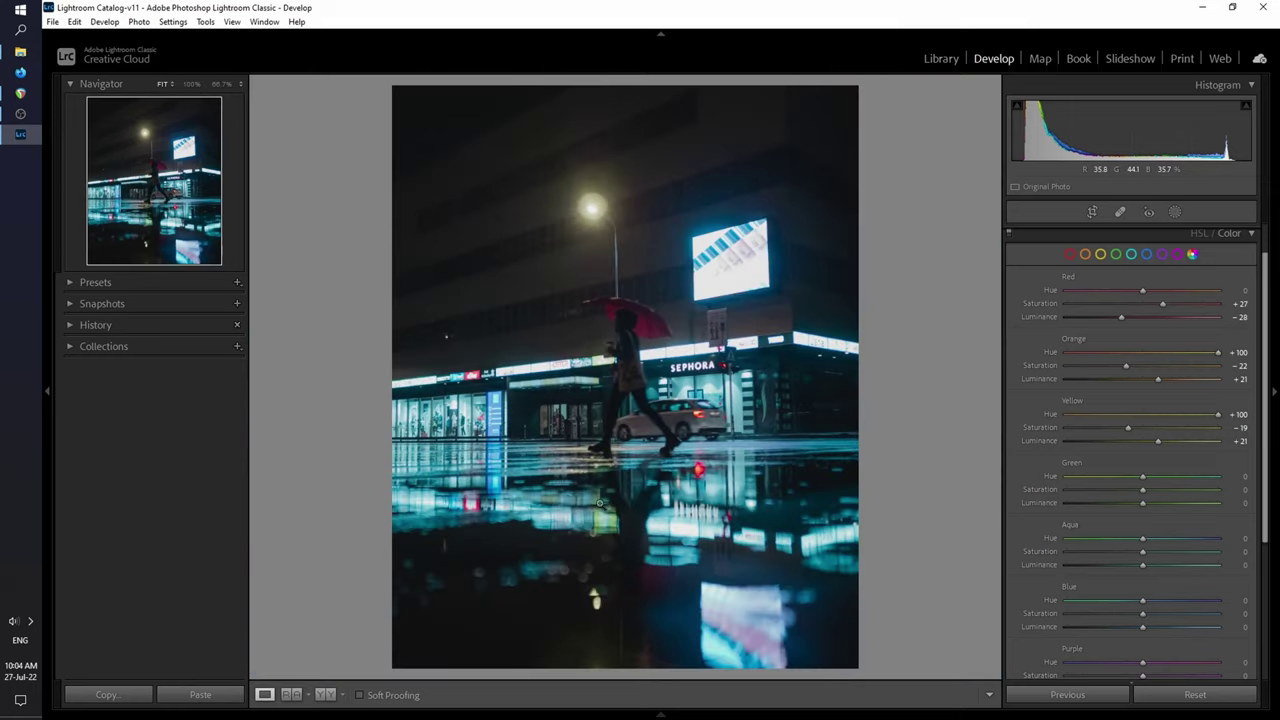
pyautogui.click(598, 372)
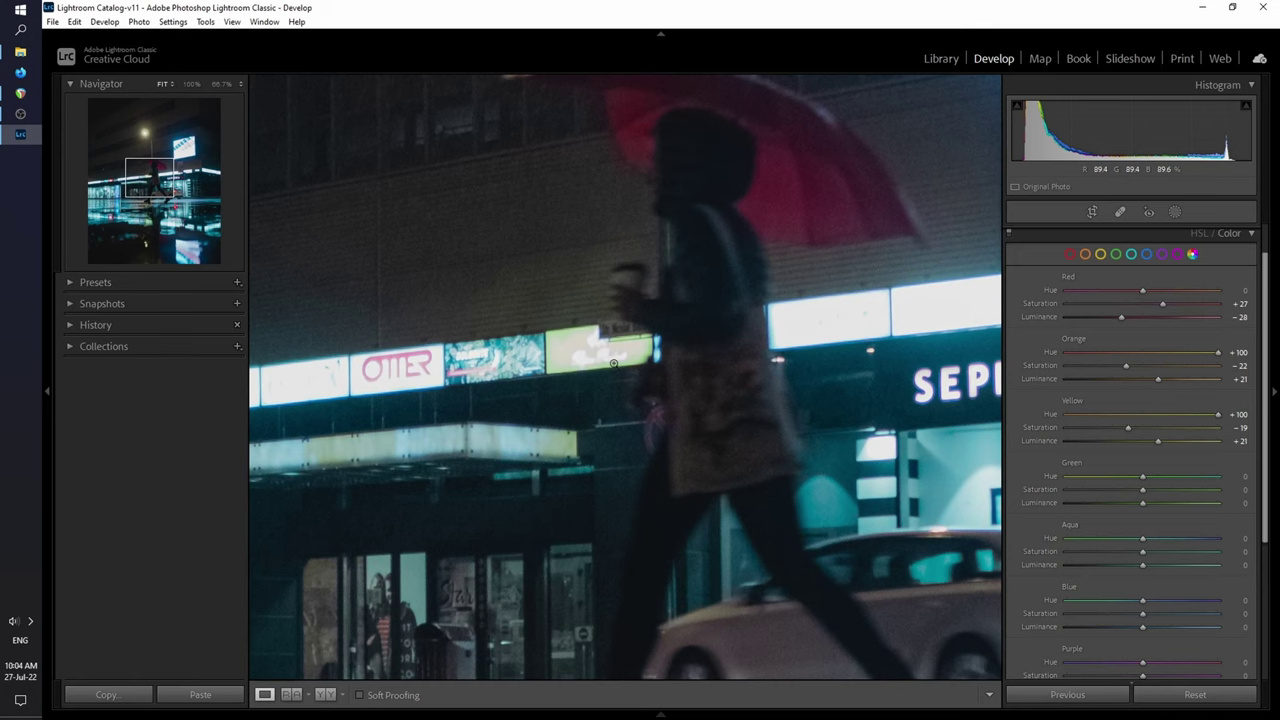
pyautogui.click(569, 357)
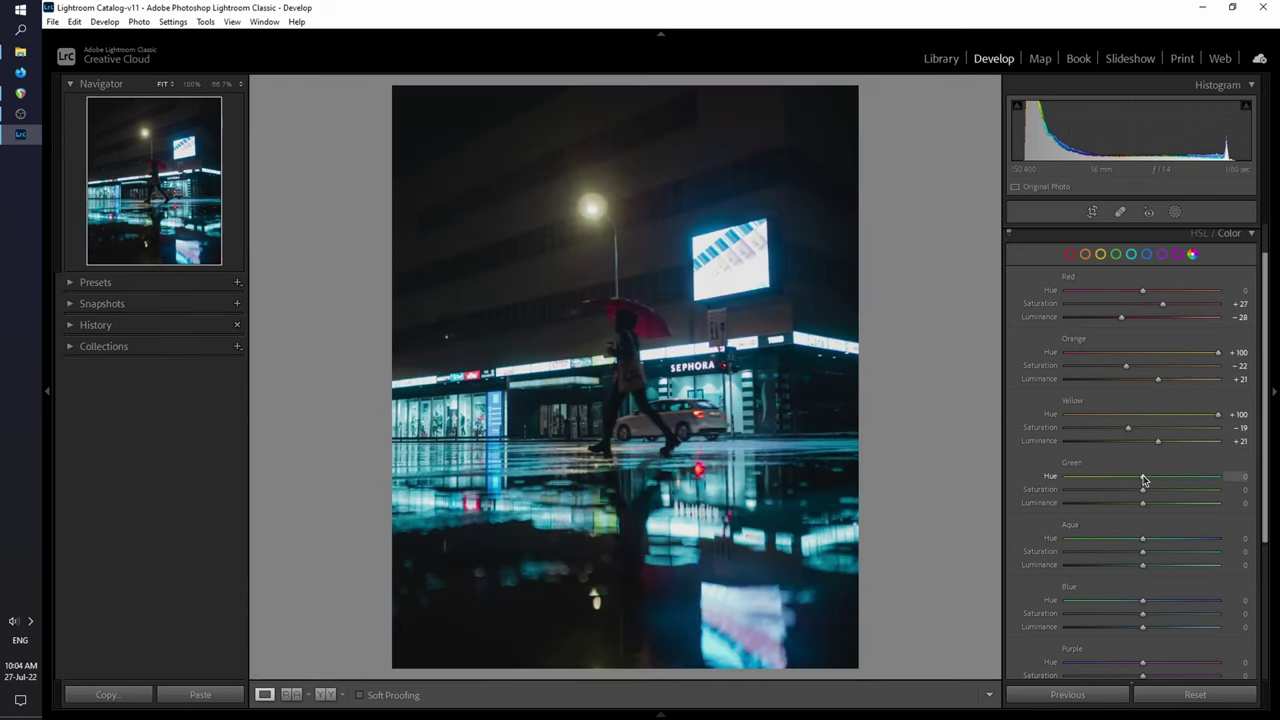
pyautogui.moveTo(1143, 480); pyautogui.dragTo(1104, 481)
pyautogui.moveTo(1143, 489)
pyautogui.mouseDown()
pyautogui.moveTo(1117, 491)
pyautogui.moveTo(1175, 503)
pyautogui.moveTo(1156, 505)
pyautogui.mouseUp()
# Set Blue hue -15, saturation +22, luminance +22 and Aqua hue -12, saturation +18, luminance +15
pyautogui.scroll(-2, 1157, 505)
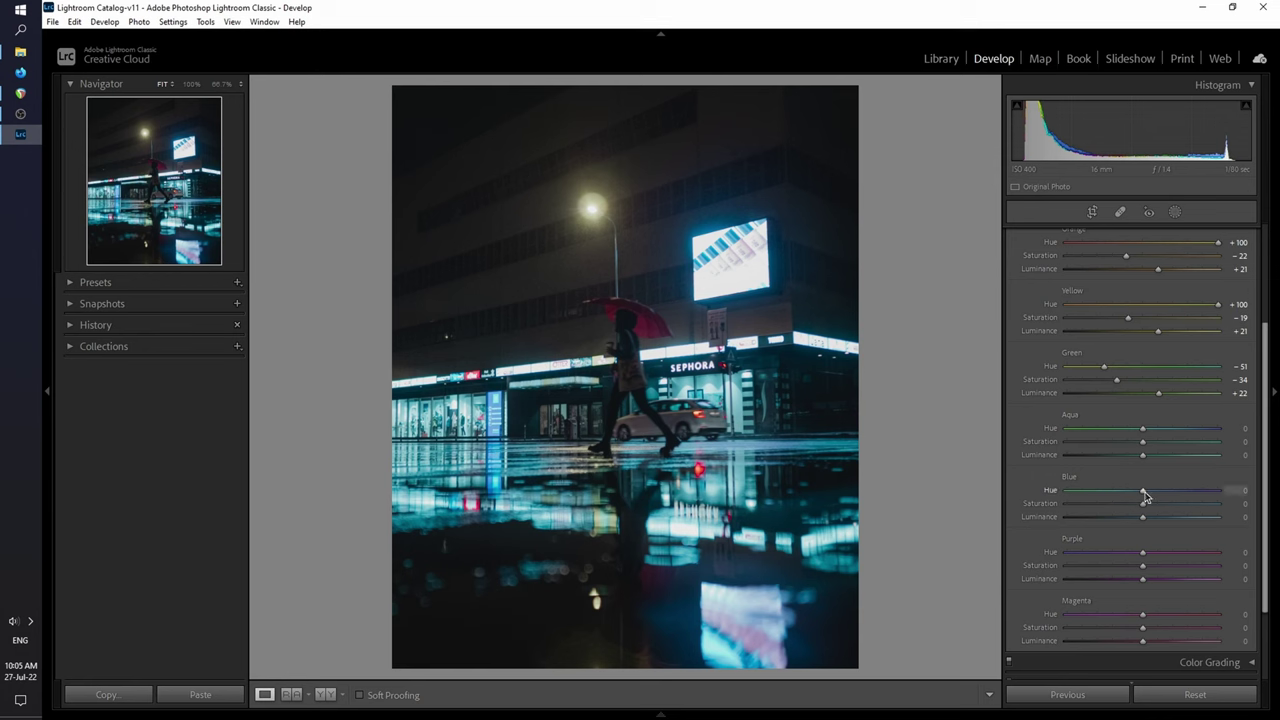
pyautogui.moveTo(1145, 496); pyautogui.dragTo(1137, 501)
pyautogui.moveTo(1141, 503); pyautogui.dragTo(1157, 517)
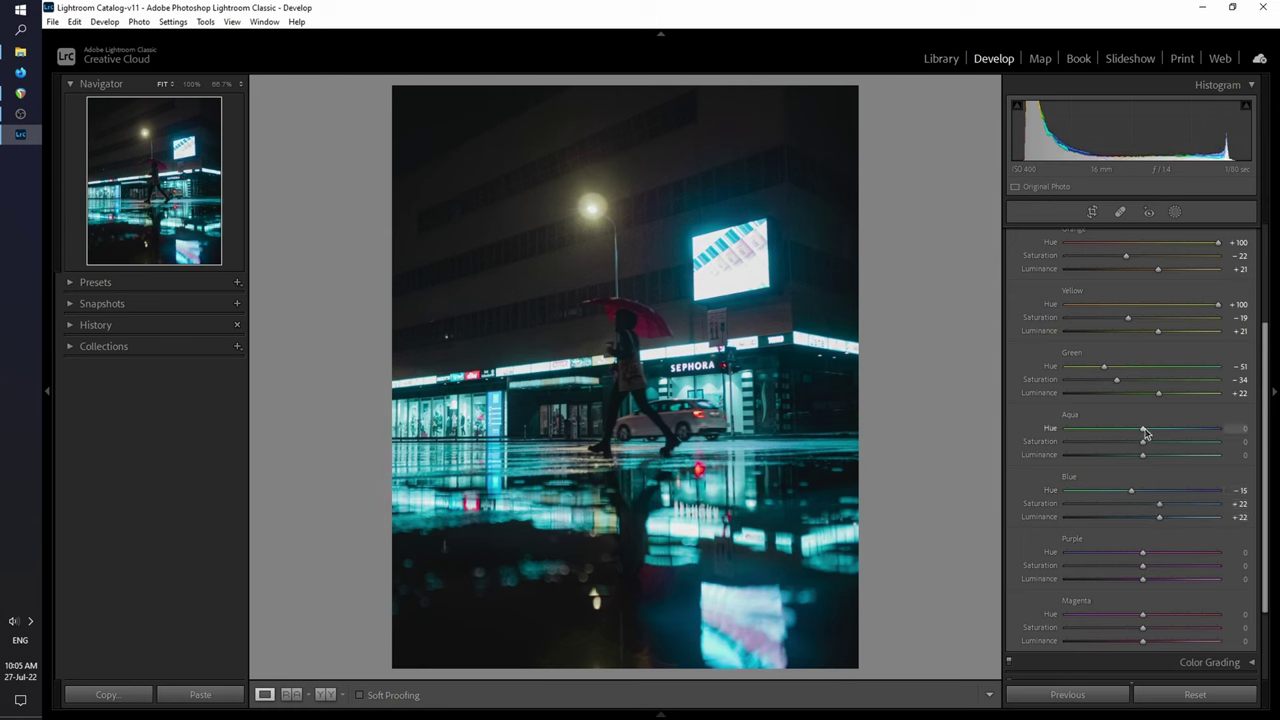
pyautogui.moveTo(1145, 433)
pyautogui.mouseDown()
pyautogui.moveTo(1133, 436)
pyautogui.moveTo(1172, 446)
pyautogui.moveTo(1153, 456)
pyautogui.mouseUp()
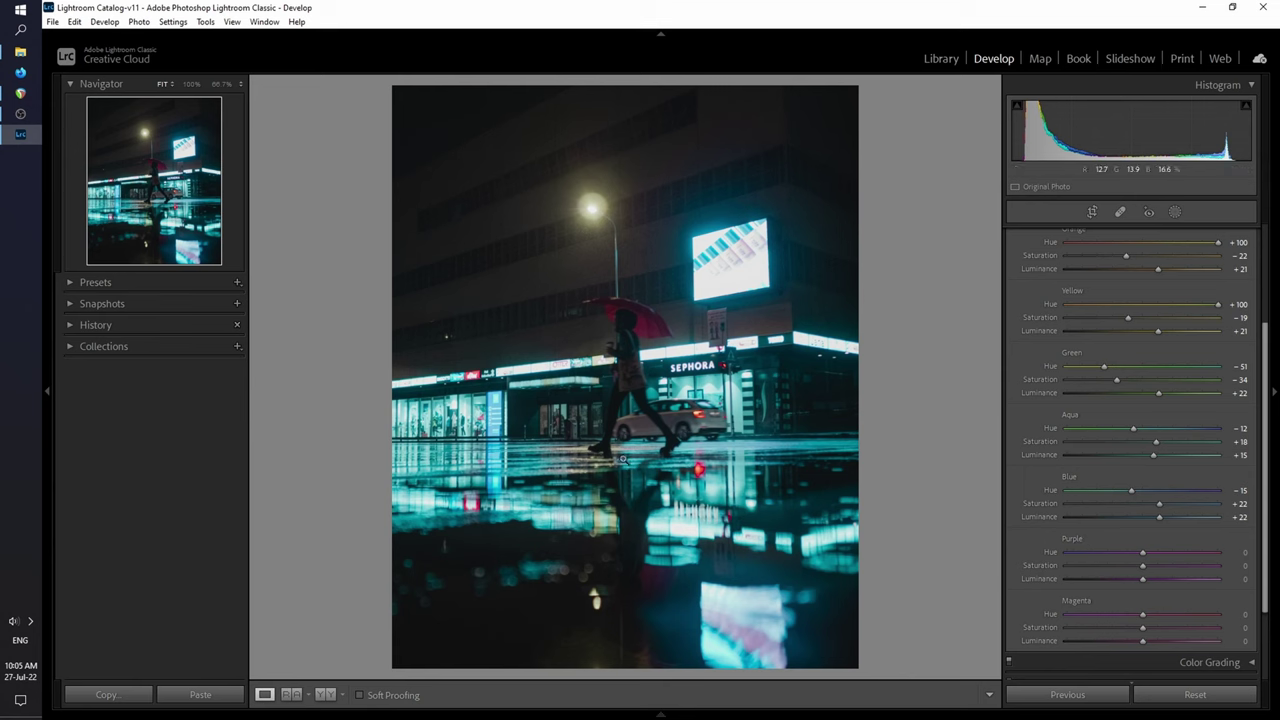
pyautogui.scroll(2, 1249, 237)
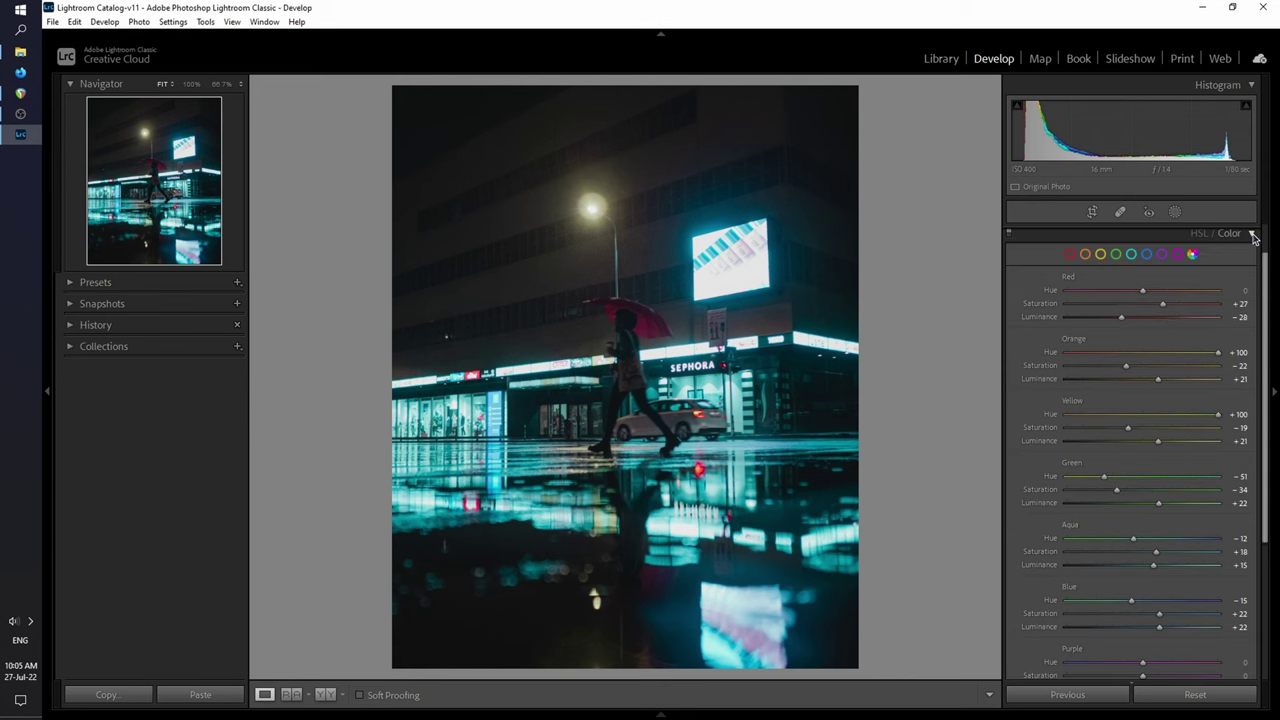
# Tint the shadows violet on the Color Grading wheel at hue 259, saturation 25
pyautogui.click(1250, 237)
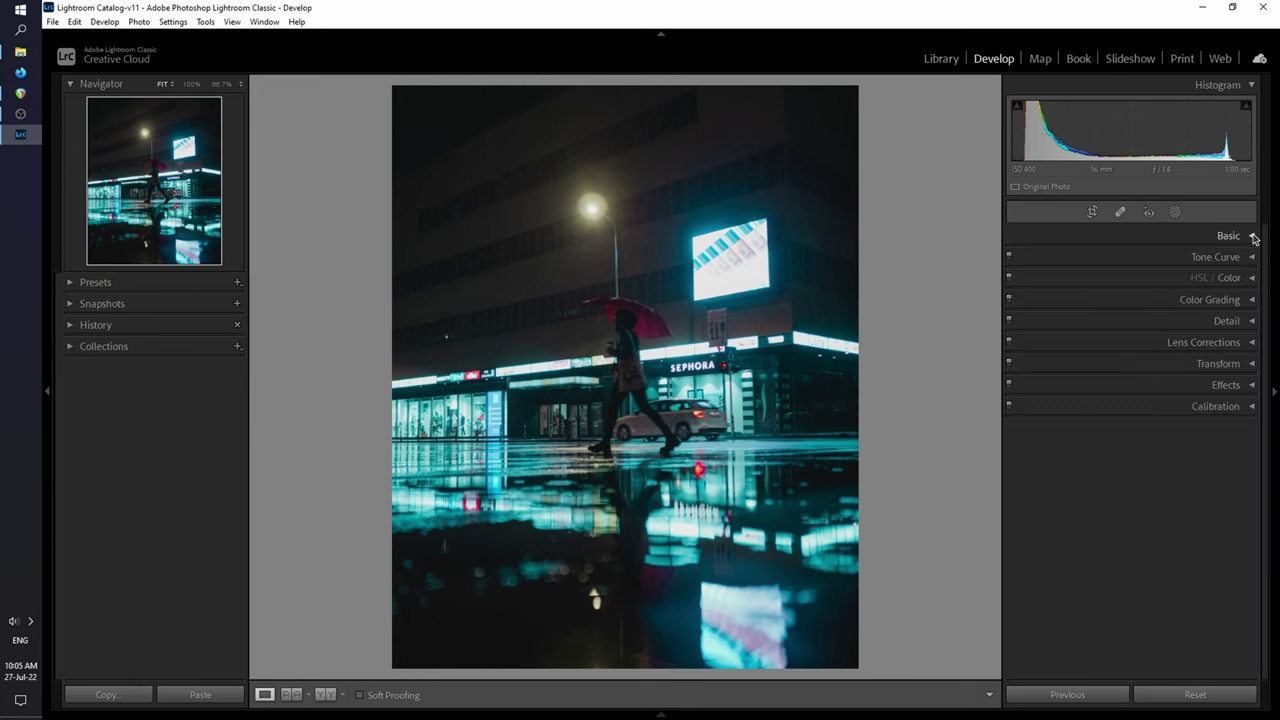
pyautogui.click(1250, 302)
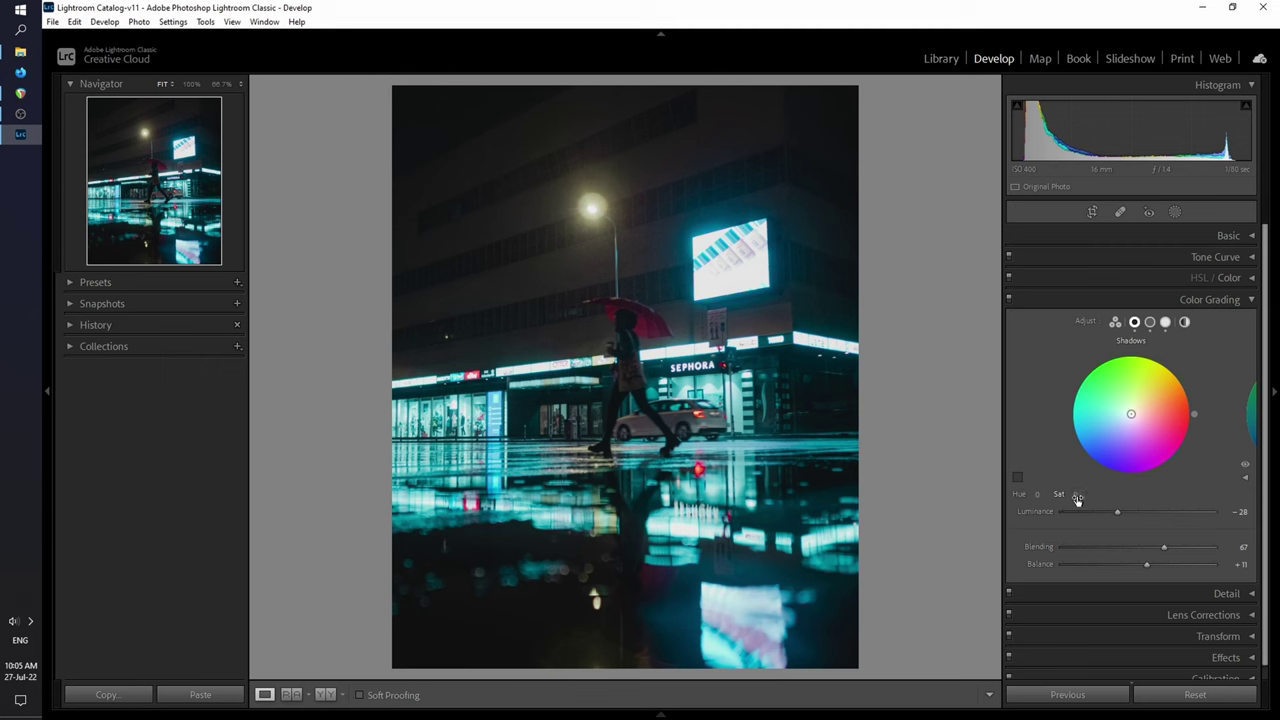
pyautogui.moveTo(1077, 496); pyautogui.dragTo(1130, 496)
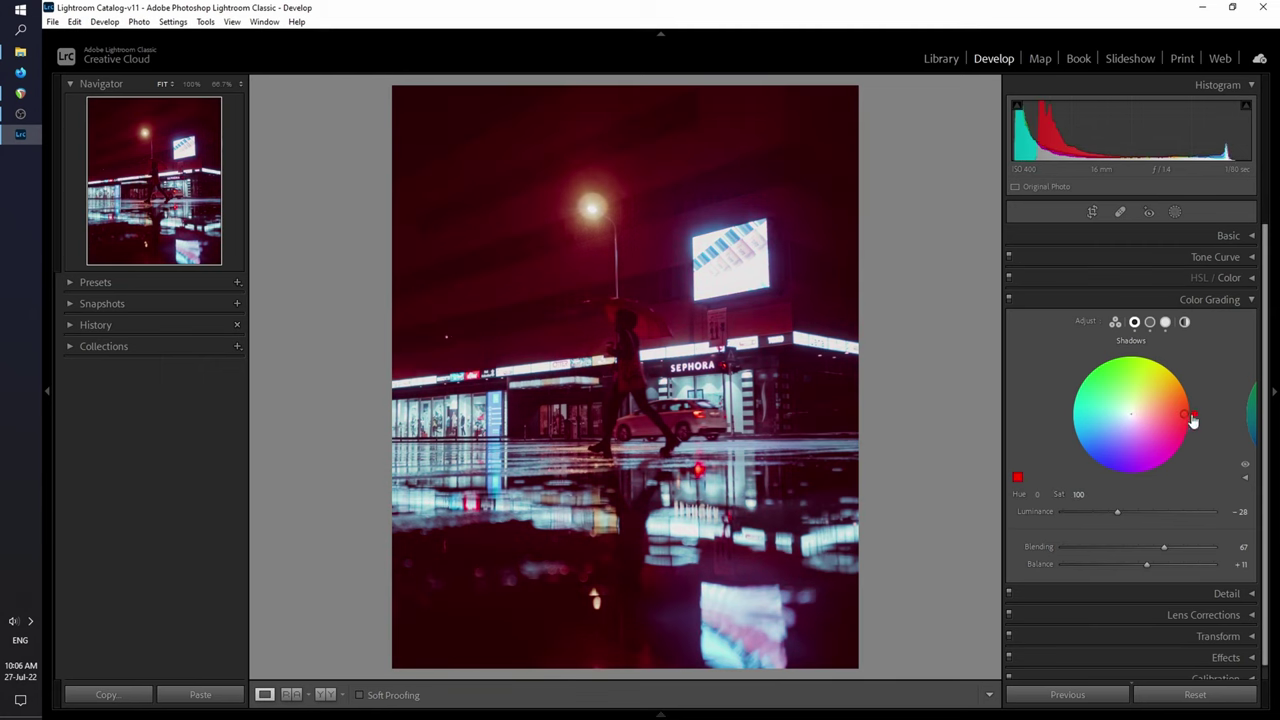
pyautogui.moveTo(1187, 415); pyautogui.dragTo(1121, 468)
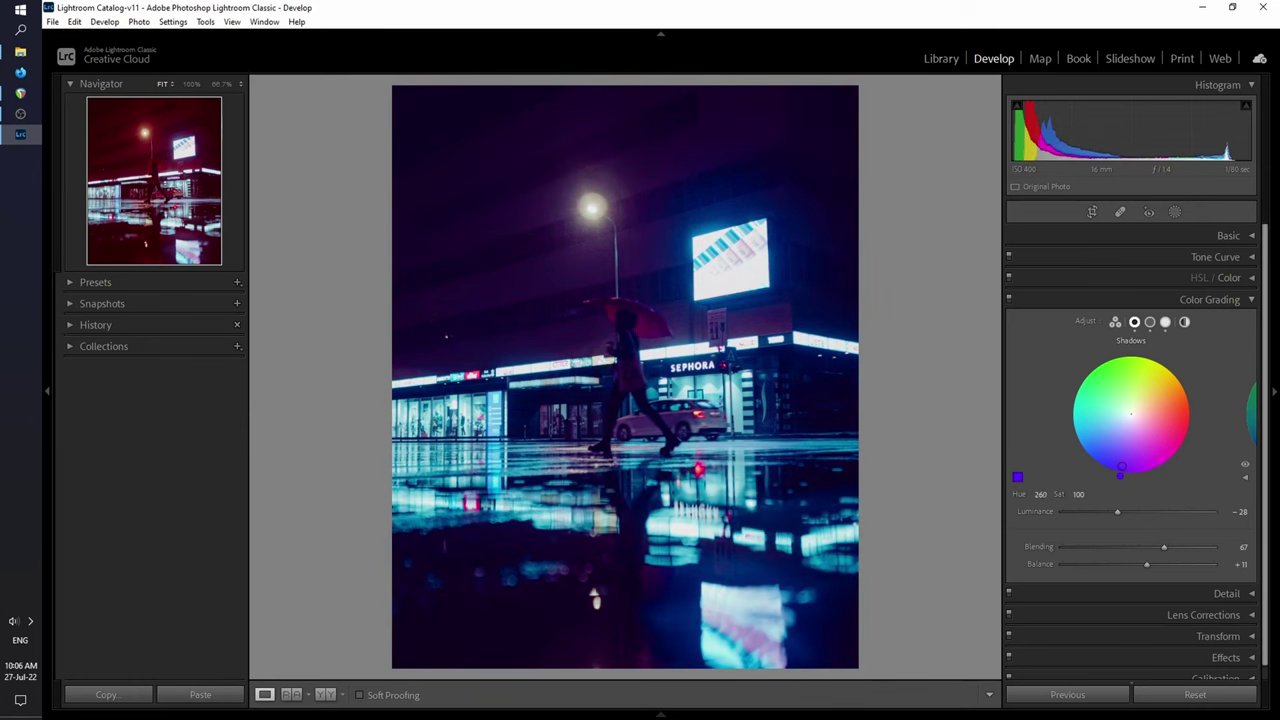
pyautogui.moveTo(1116, 466); pyautogui.dragTo(1114, 466)
pyautogui.moveTo(1116, 466); pyautogui.dragTo(1128, 428)
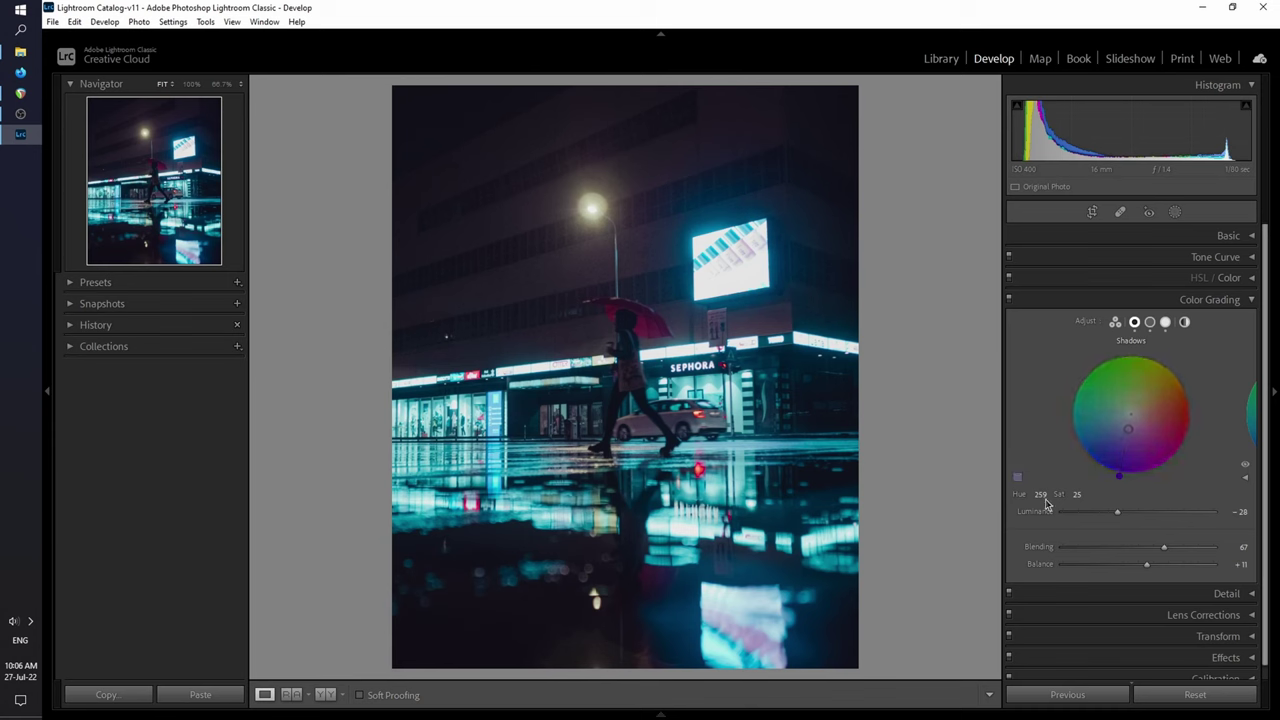
# Tint the midtones a subtle cyan at hue 197, saturation 25
pyautogui.click(1150, 323)
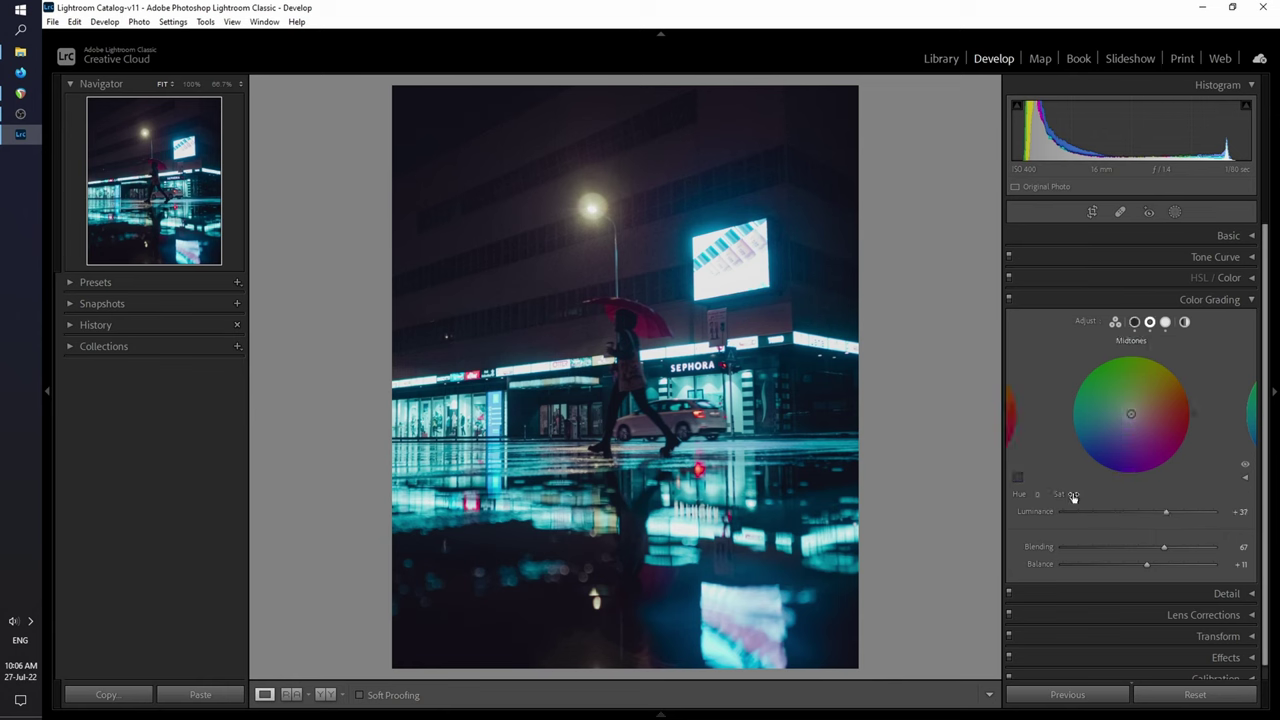
pyautogui.moveTo(1110, 468); pyautogui.dragTo(1078, 424)
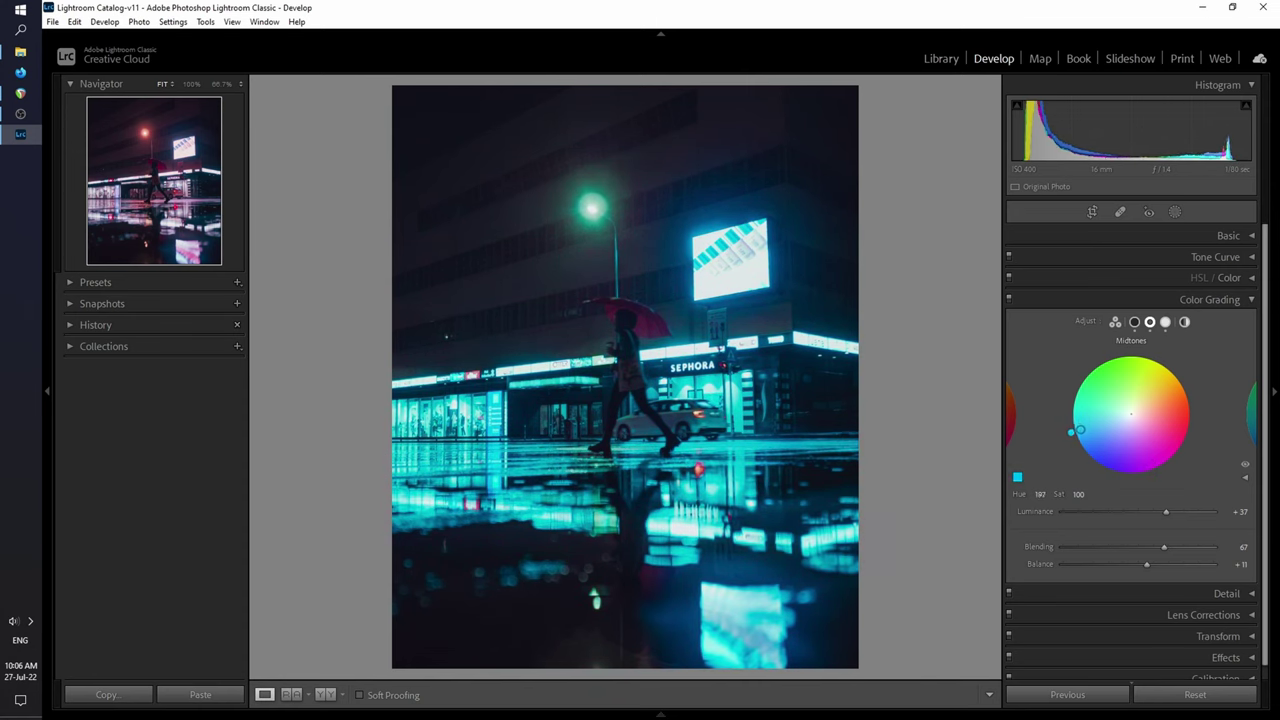
pyautogui.moveTo(1080, 430); pyautogui.dragTo(1113, 419)
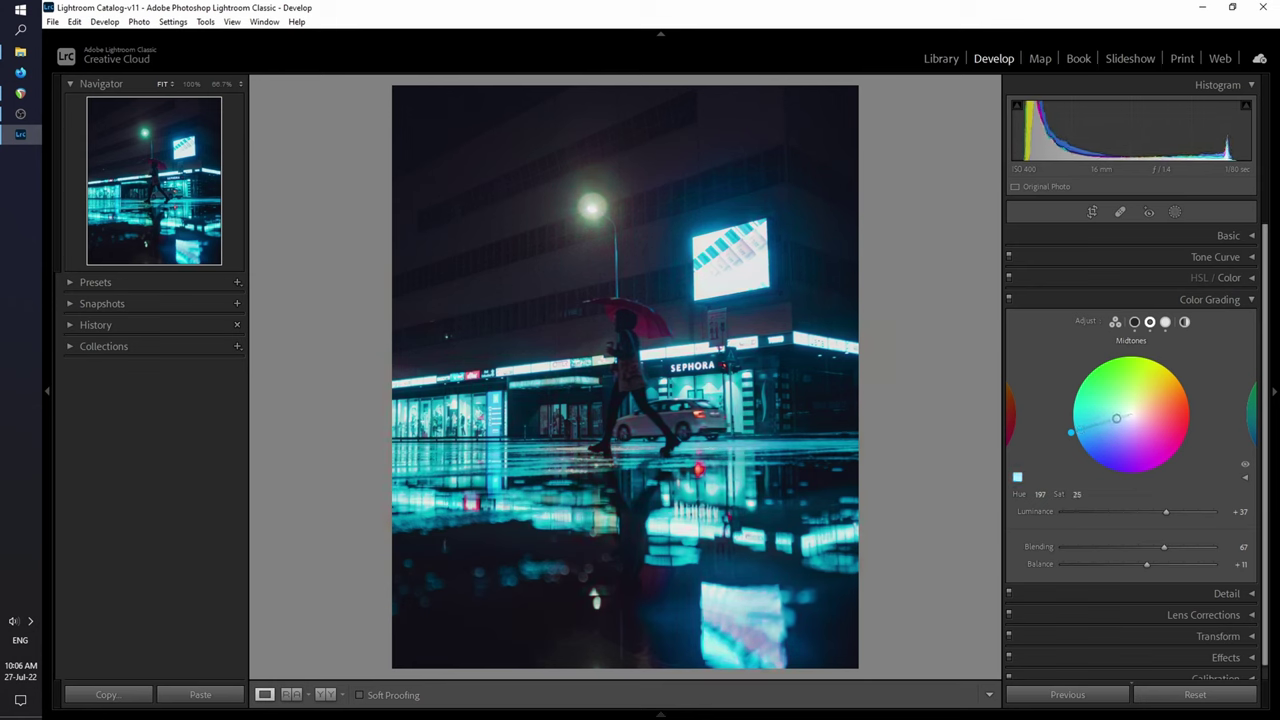
pyautogui.click(1165, 322)
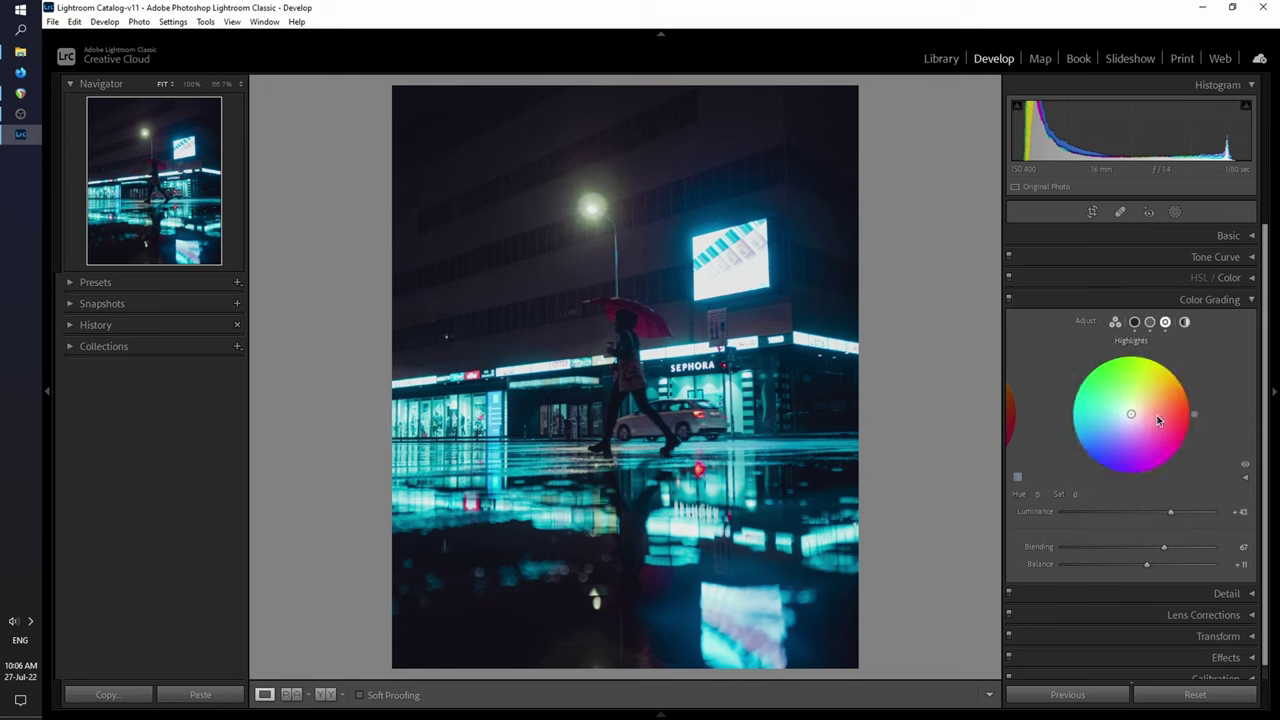
# Give the highlights a soft cyan-green tint at hue 167, saturation 20
pyautogui.click(1193, 421)
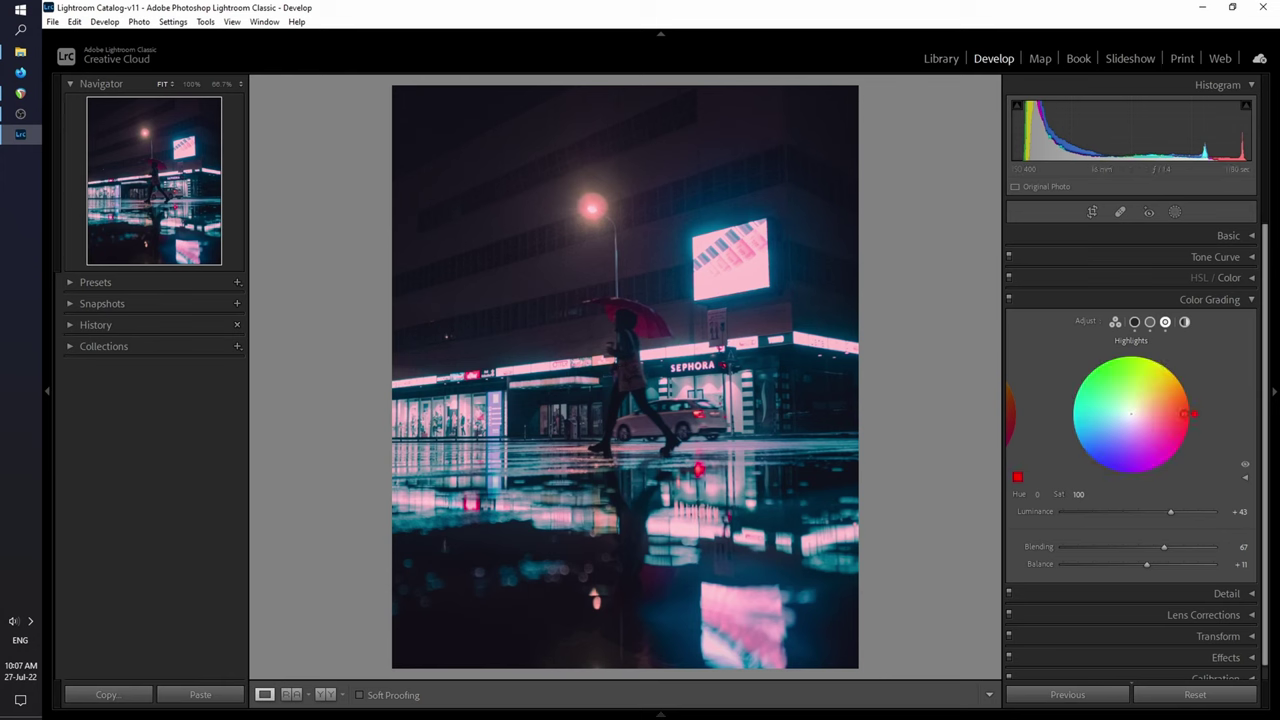
pyautogui.moveTo(1193, 413); pyautogui.dragTo(1081, 397)
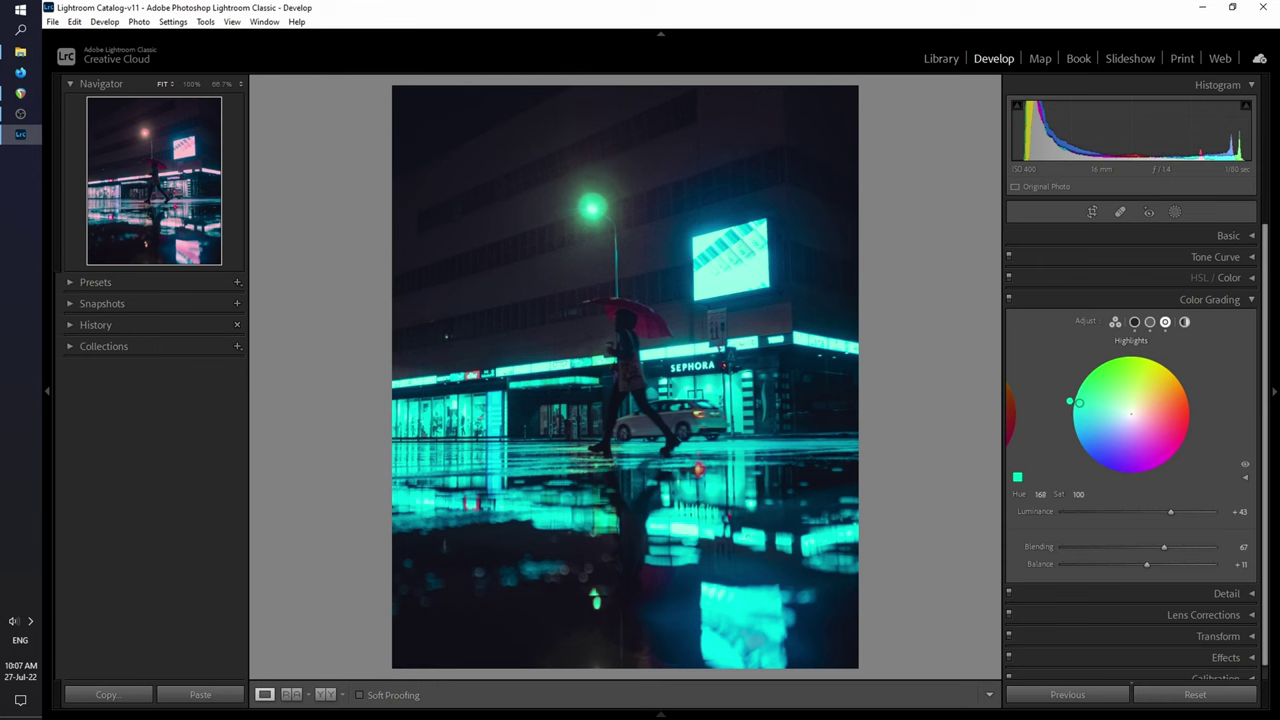
pyautogui.moveTo(1070, 402); pyautogui.dragTo(1118, 411)
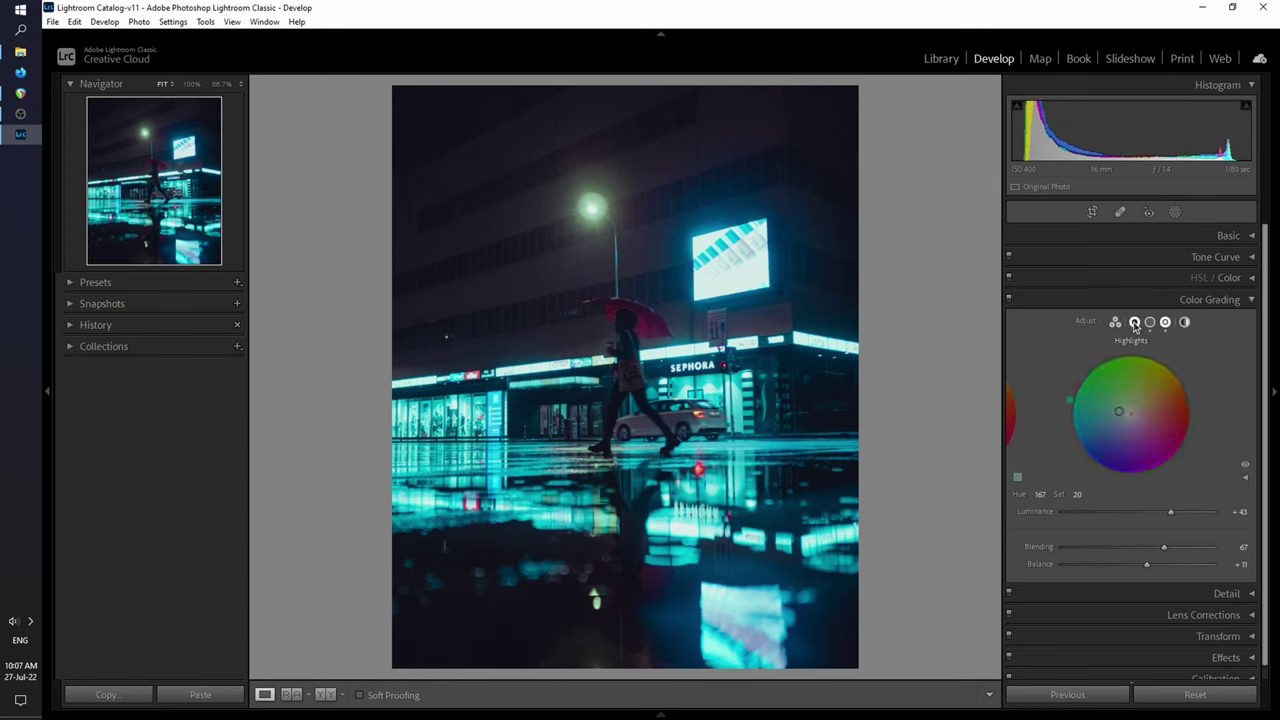
# Review the shadows, midtones and highlights grading, then collapse Color Grading
pyautogui.click(1134, 322)
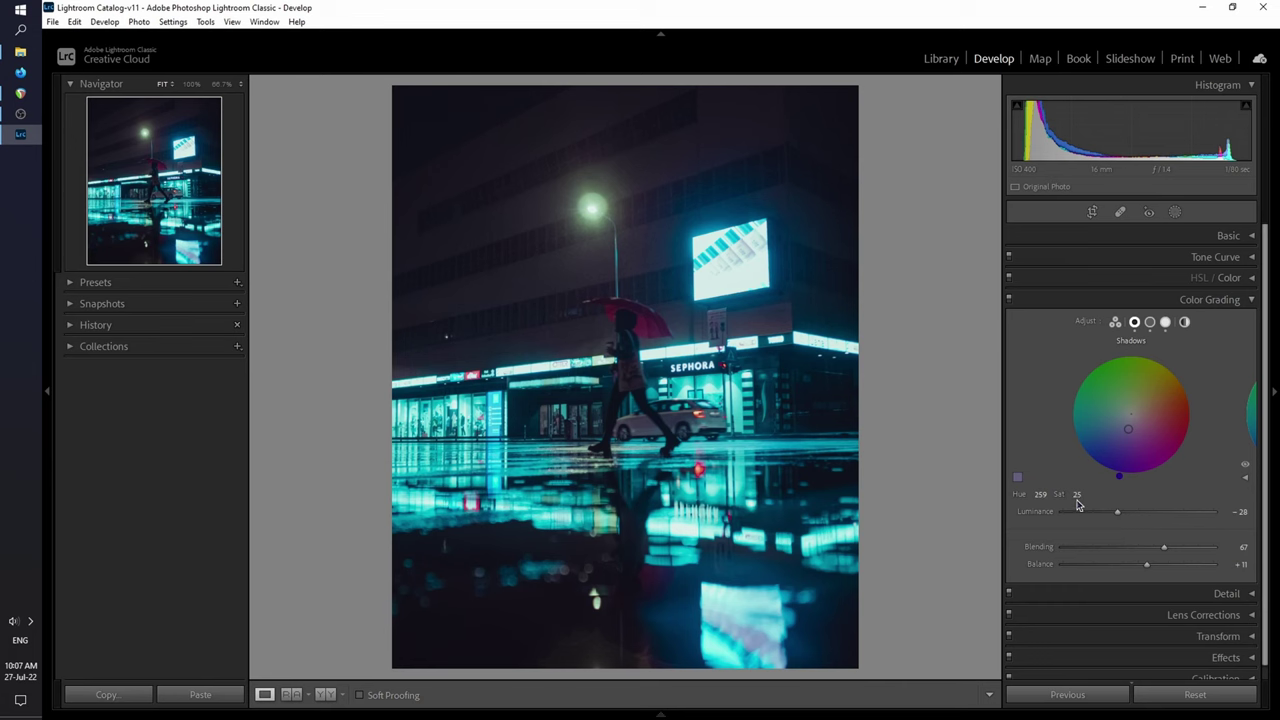
pyautogui.click(1151, 325)
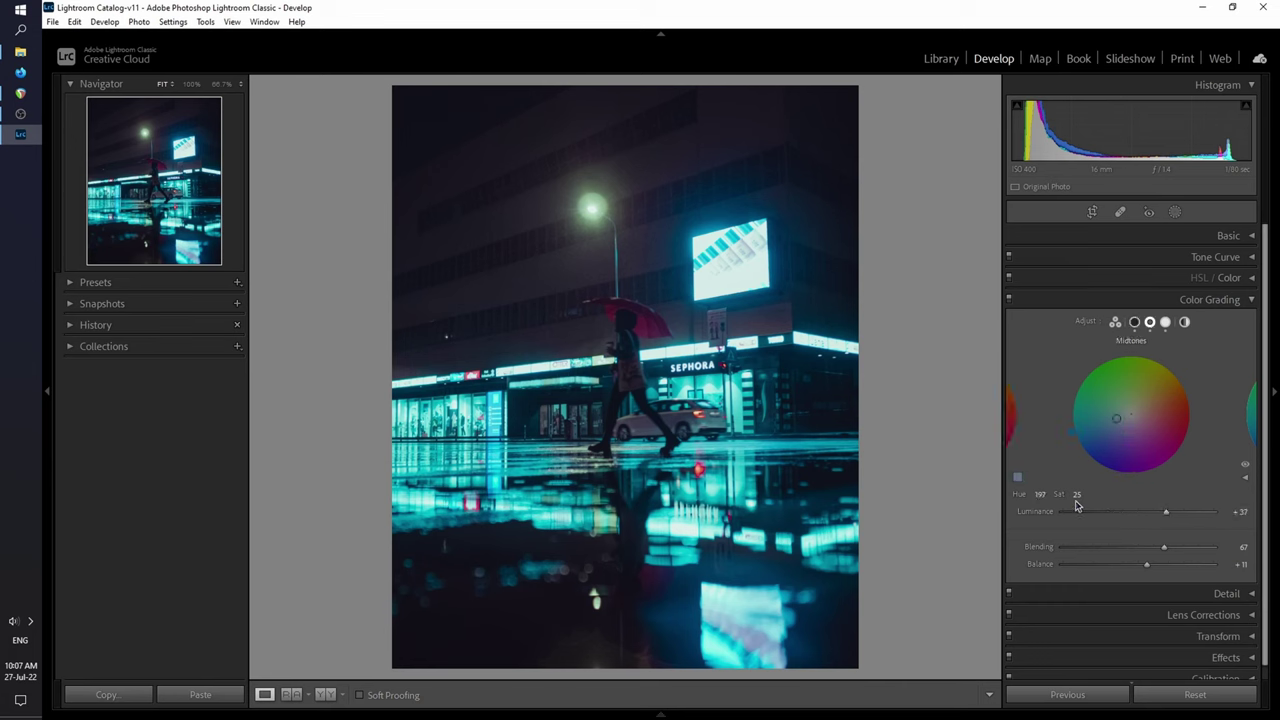
pyautogui.click(1165, 322)
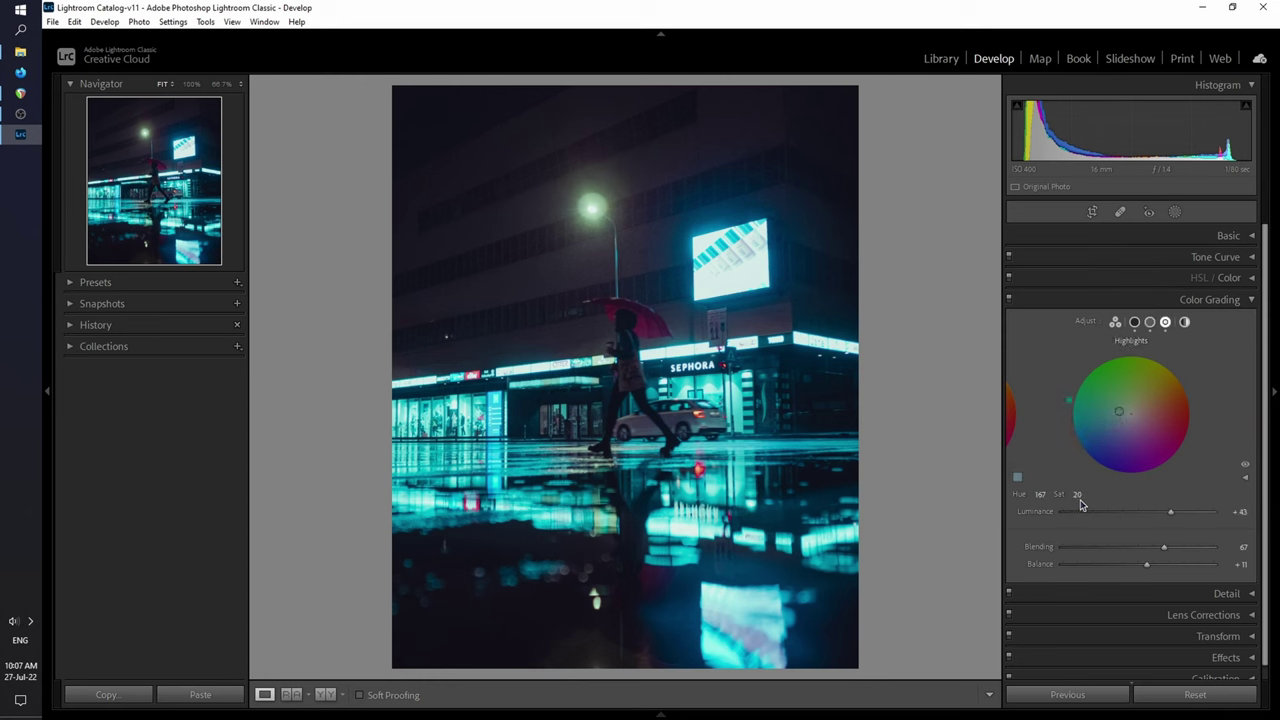
pyautogui.click(1249, 301)
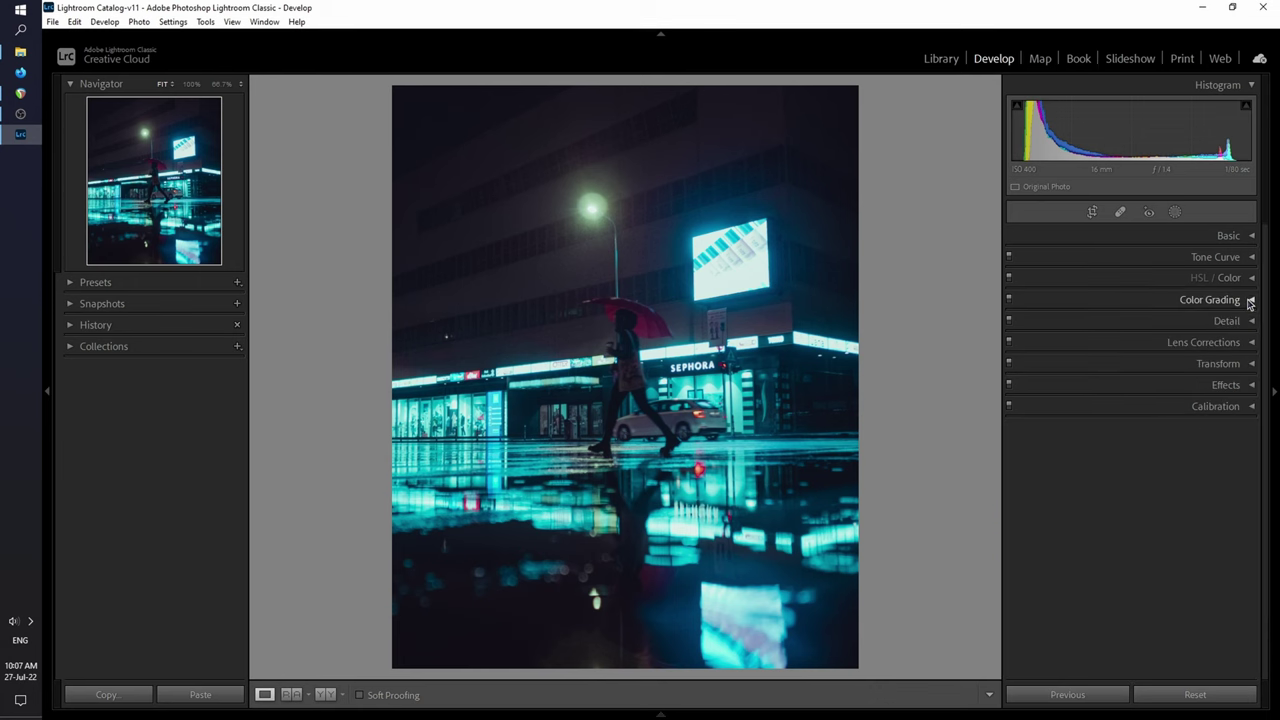
# Create a new brush mask and paint over the storefront neon above SEPHORA
pyautogui.click(1175, 213)
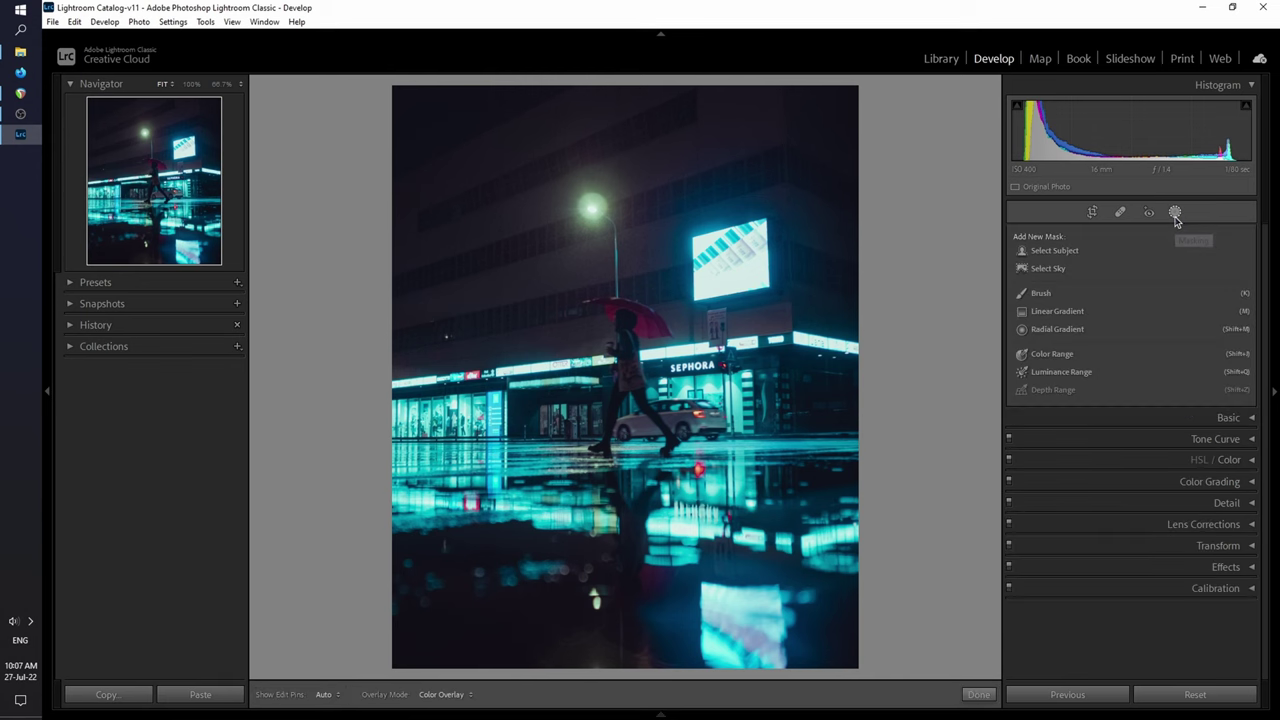
pyautogui.click(1041, 294)
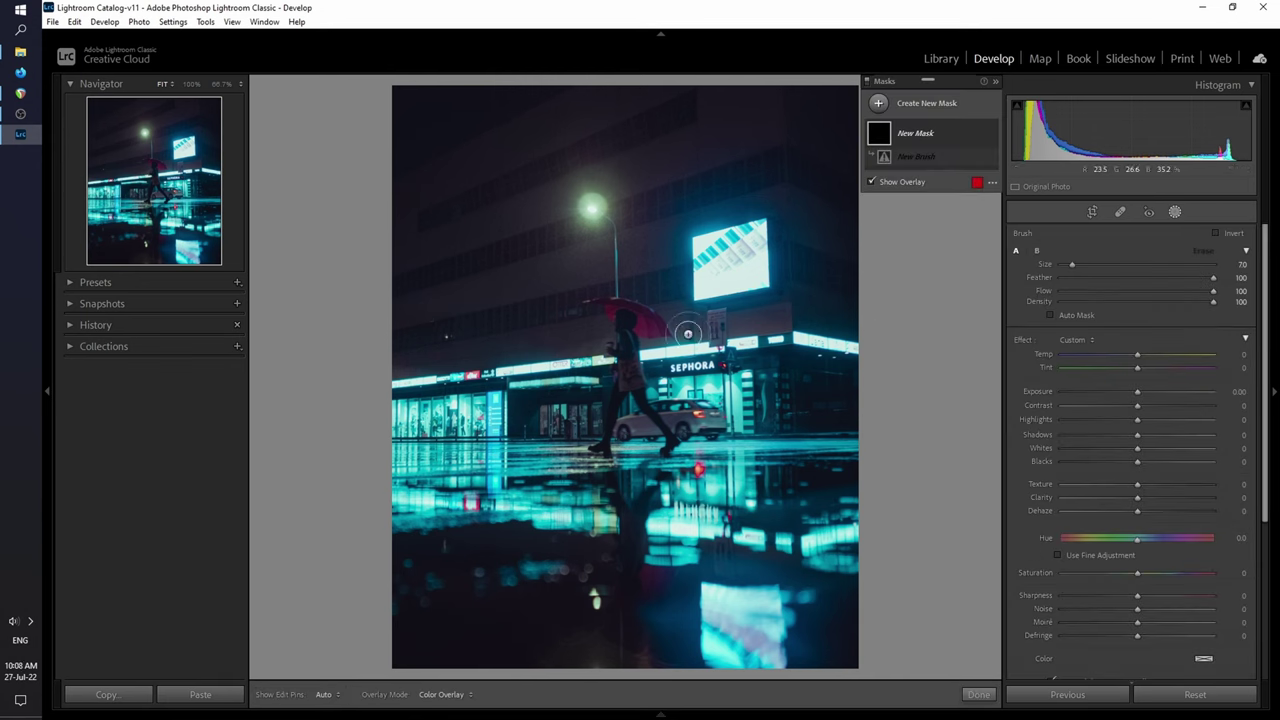
pyautogui.scroll(-2, 688, 334)
pyautogui.press('h')
pyautogui.moveTo(716, 350)
pyautogui.mouseDown()
pyautogui.moveTo(651, 355)
pyautogui.moveTo(705, 367)
pyautogui.moveTo(850, 345)
pyautogui.mouseUp()
pyautogui.moveTo(700, 380)
pyautogui.mouseDown()
pyautogui.moveTo(475, 400)
pyautogui.moveTo(396, 424)
pyautogui.moveTo(486, 416)
pyautogui.moveTo(439, 428)
pyautogui.moveTo(465, 440)
pyautogui.moveTo(420, 460)
pyautogui.moveTo(550, 505)
pyautogui.moveTo(510, 510)
pyautogui.moveTo(700, 535)
pyautogui.moveTo(670, 482)
pyautogui.moveTo(732, 456)
pyautogui.moveTo(845, 455)
pyautogui.moveTo(745, 640)
pyautogui.moveTo(738, 575)
pyautogui.mouseUp()
# With a larger brush, add the red reflection light, street lamp and billboard edge
pyautogui.press(']')
pyautogui.click(594, 602)
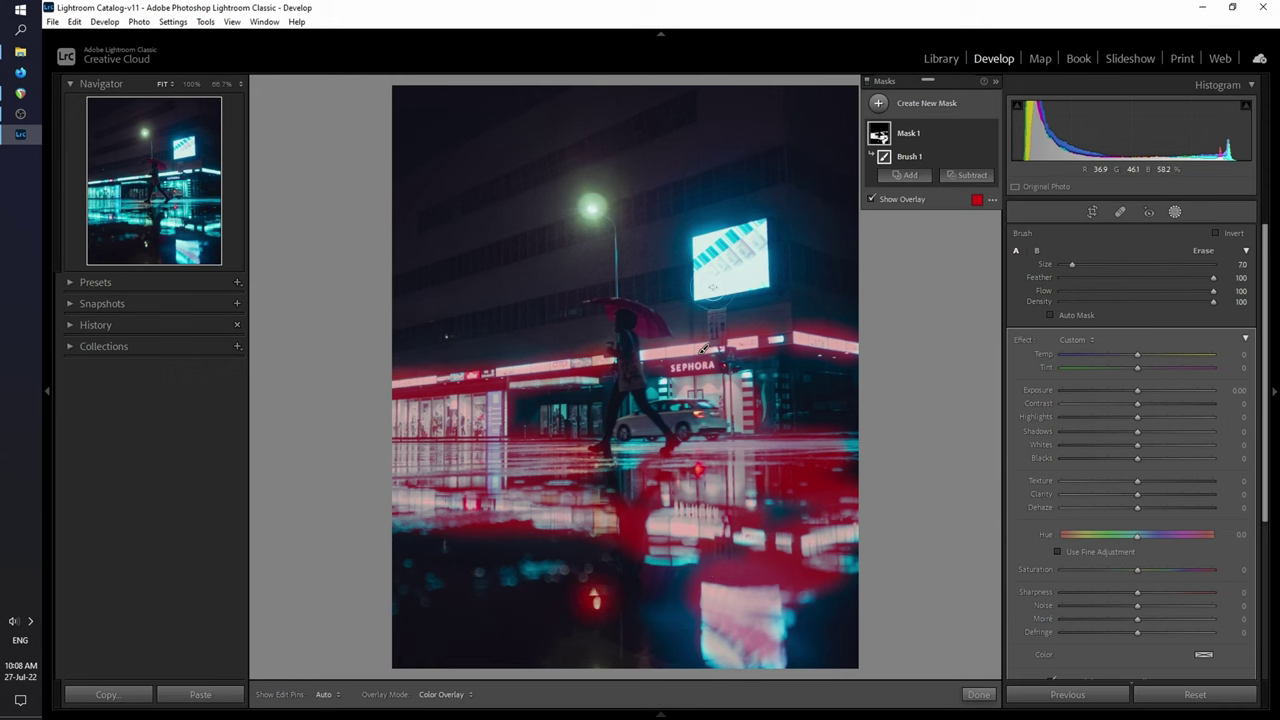
pyautogui.click(594, 207)
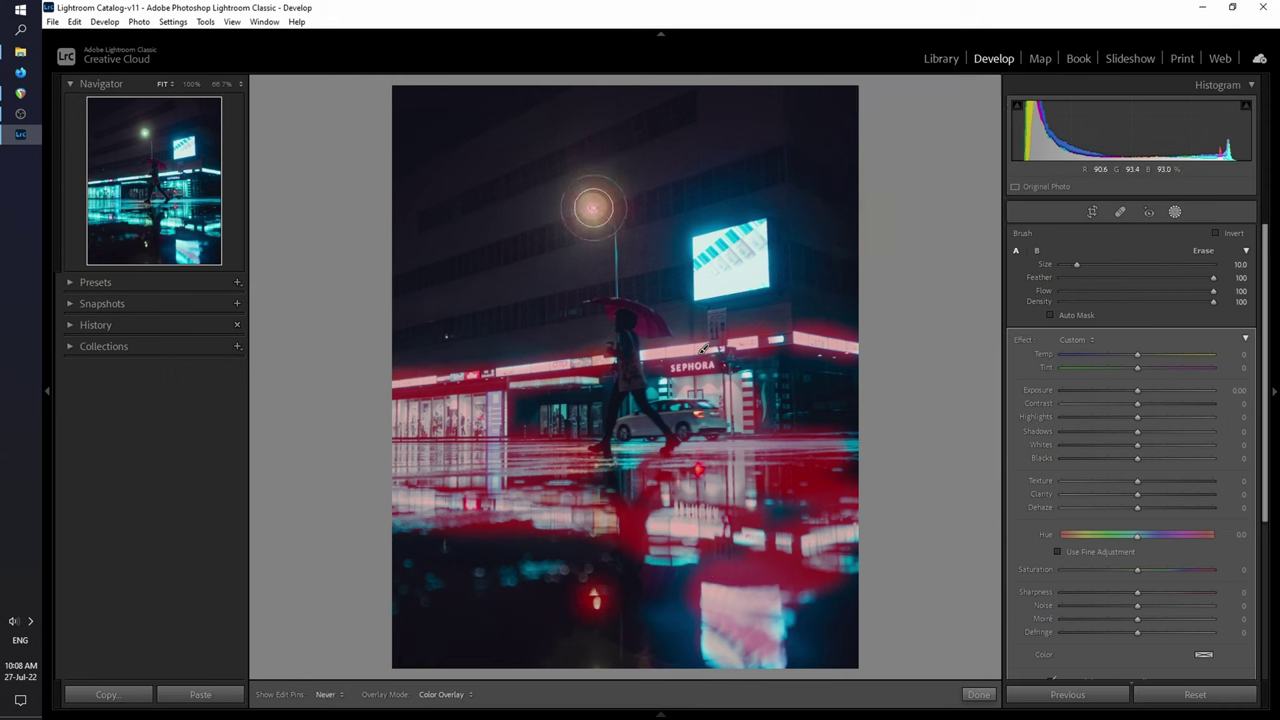
pyautogui.scroll(3, 783, 262)
pyautogui.scroll(-2, 775, 242)
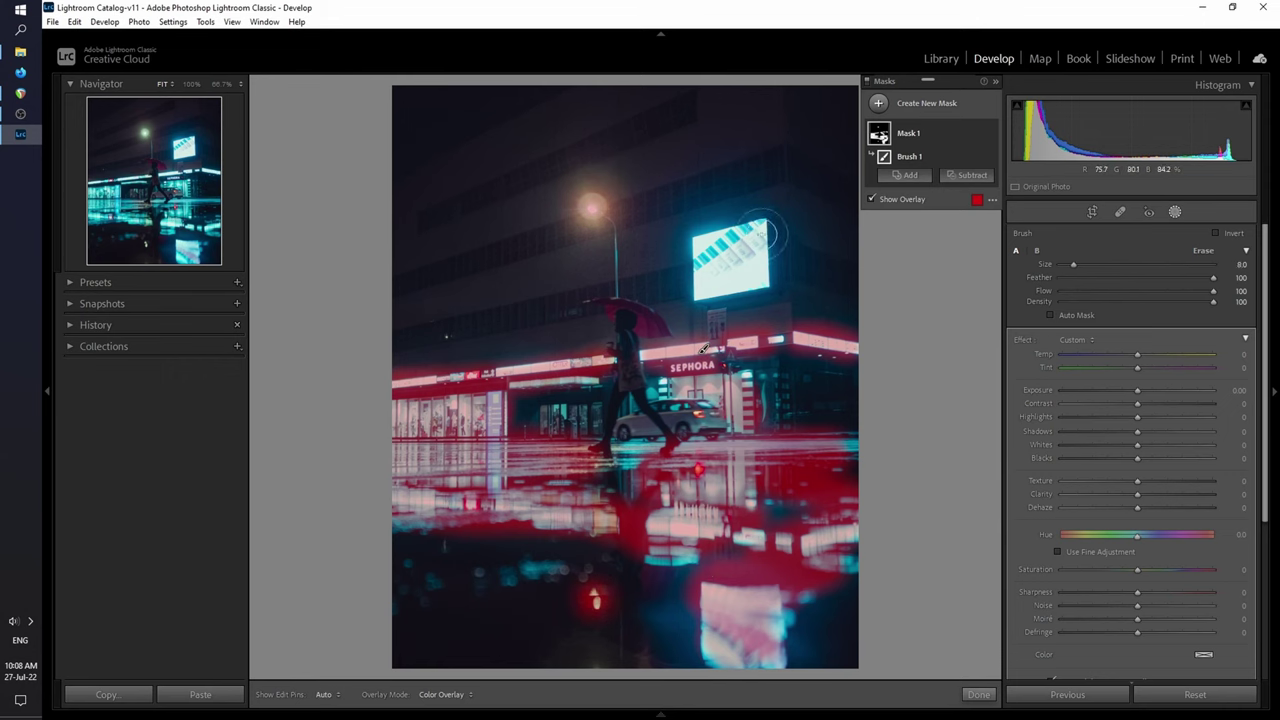
pyautogui.moveTo(765, 225)
pyautogui.mouseDown()
pyautogui.moveTo(766, 278)
pyautogui.moveTo(701, 288)
pyautogui.moveTo(701, 245)
pyautogui.moveTo(719, 232)
pyautogui.moveTo(731, 265)
pyautogui.moveTo(701, 232)
pyautogui.moveTo(753, 240)
pyautogui.moveTo(668, 145)
pyautogui.mouseUp()
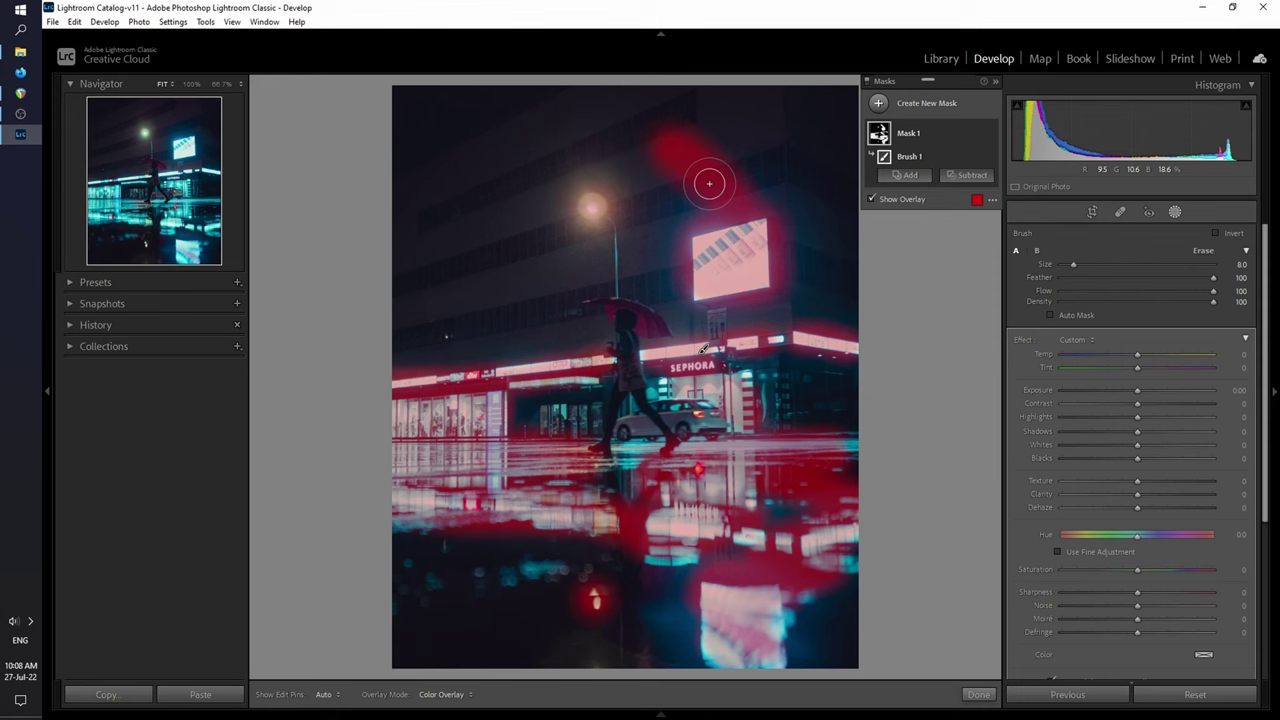
# Erase the stray mask strokes above the billboard
pyautogui.press('alt')
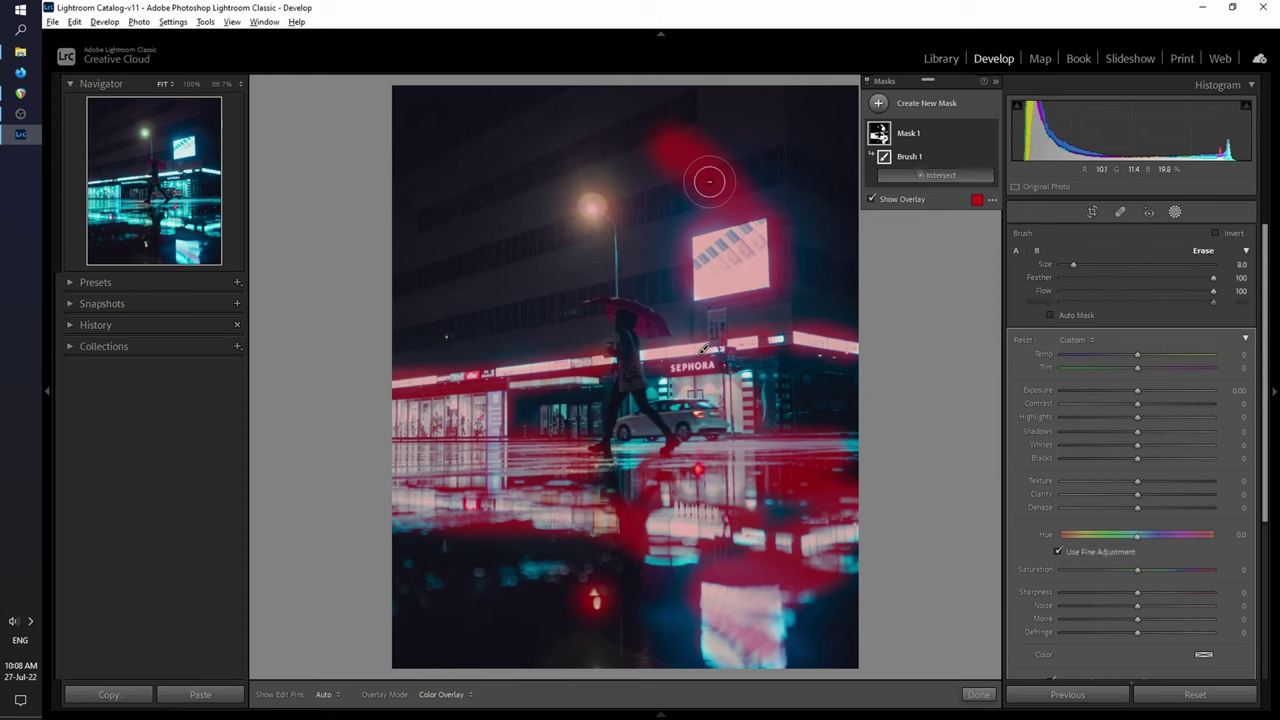
pyautogui.scroll(3, 674, 149)
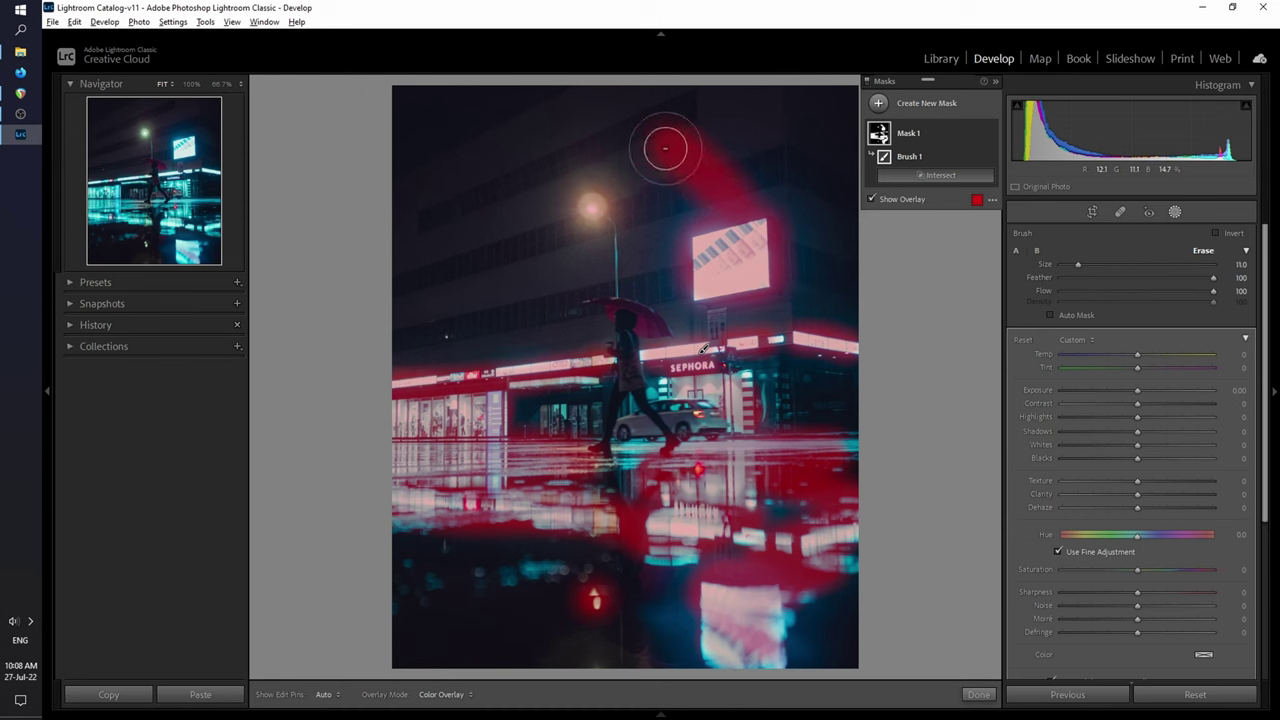
pyautogui.moveTo(663, 143)
pyautogui.mouseDown()
pyautogui.moveTo(687, 162)
pyautogui.moveTo(651, 146)
pyautogui.moveTo(681, 170)
pyautogui.moveTo(694, 133)
pyautogui.moveTo(742, 148)
pyautogui.moveTo(686, 165)
pyautogui.moveTo(760, 178)
pyautogui.moveTo(702, 189)
pyautogui.moveTo(746, 191)
pyautogui.moveTo(688, 207)
pyautogui.moveTo(766, 194)
pyautogui.mouseUp()
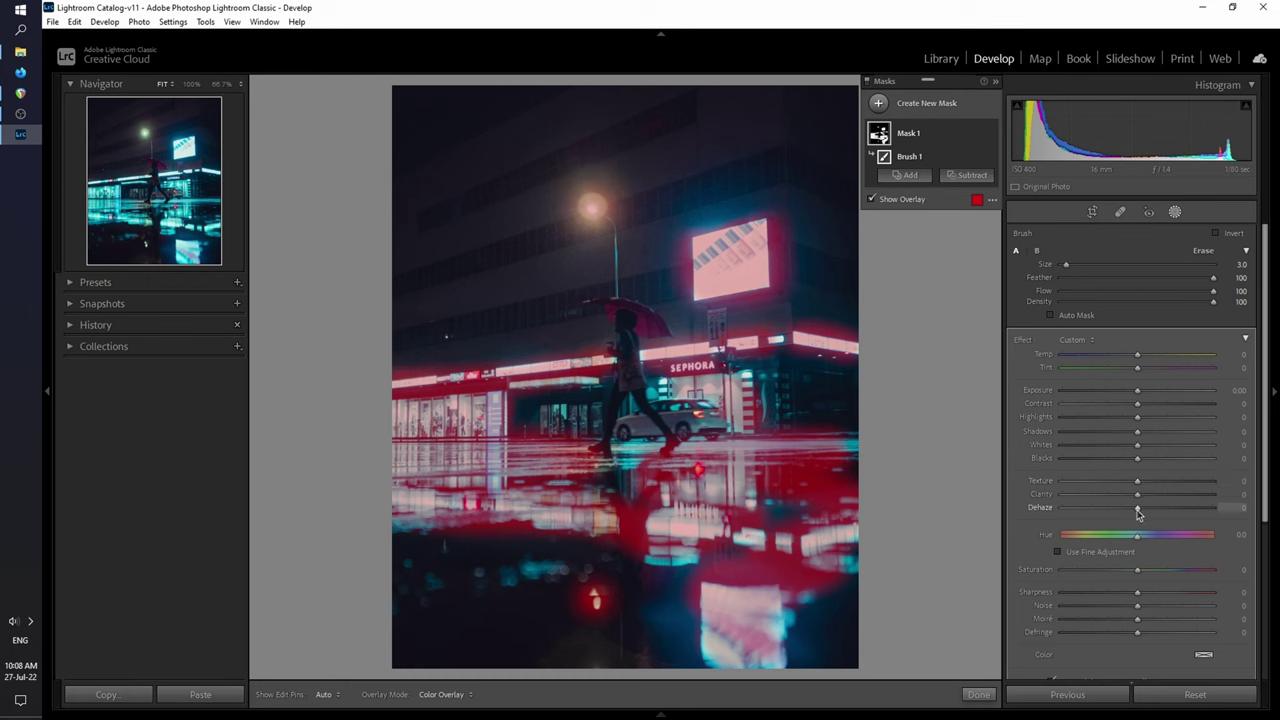
# Hide the overlay and set mask Dehaze -24, Clarity -25, Texture -19, Contrast -10, Highlights 14, Shadows 13
pyautogui.press('o')
pyautogui.moveTo(1125, 513); pyautogui.dragTo(1062, 510)
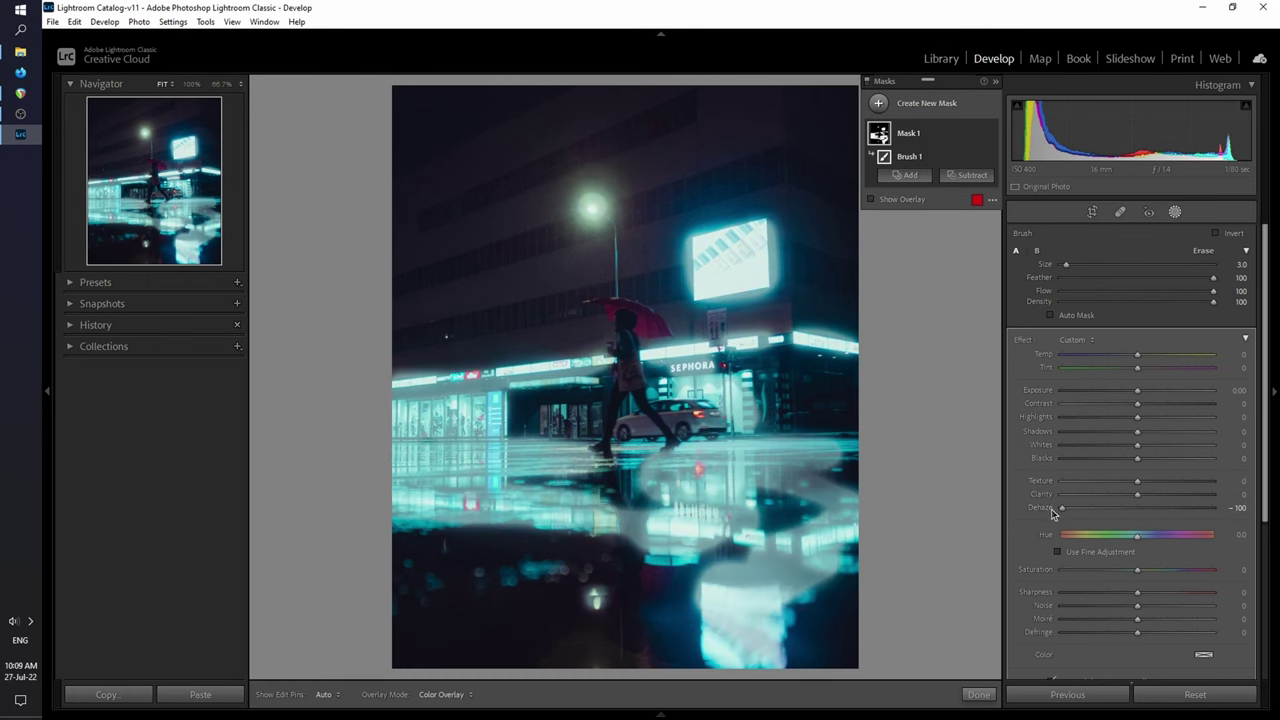
pyautogui.moveTo(1065, 513); pyautogui.dragTo(1116, 515)
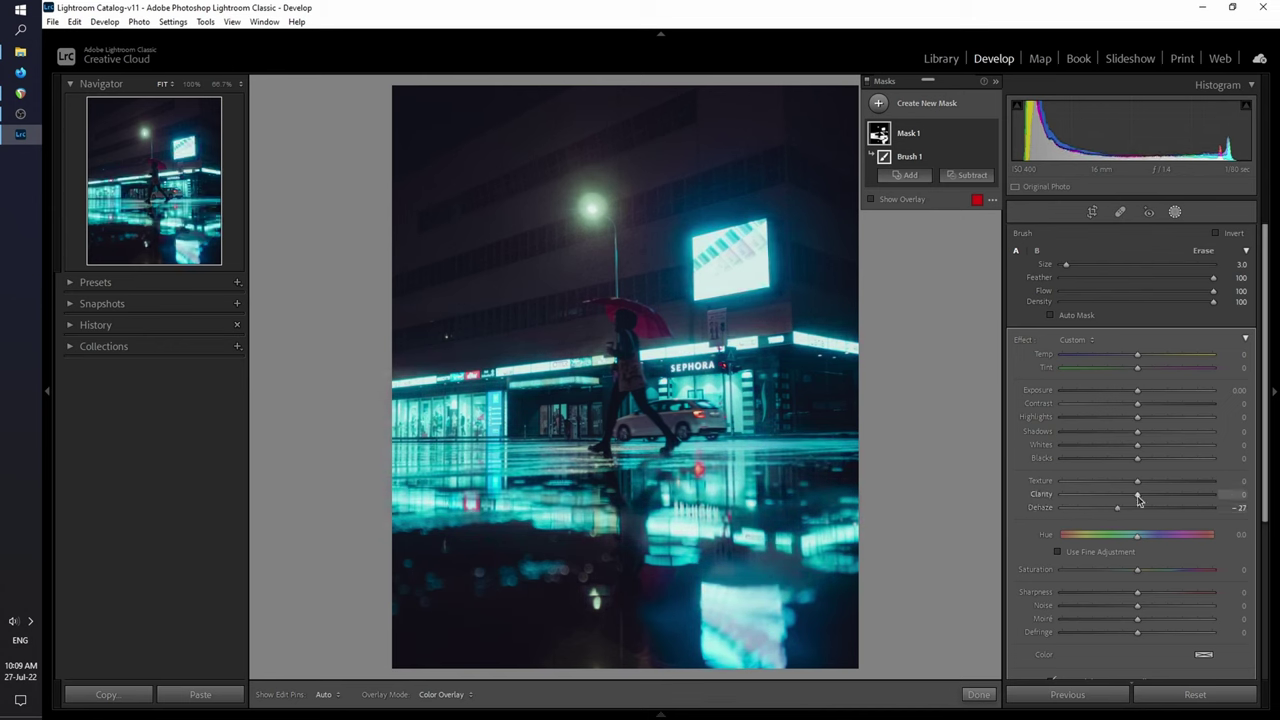
pyautogui.moveTo(1135, 498)
pyautogui.mouseDown()
pyautogui.moveTo(1110, 502)
pyautogui.moveTo(1114, 488)
pyautogui.mouseUp()
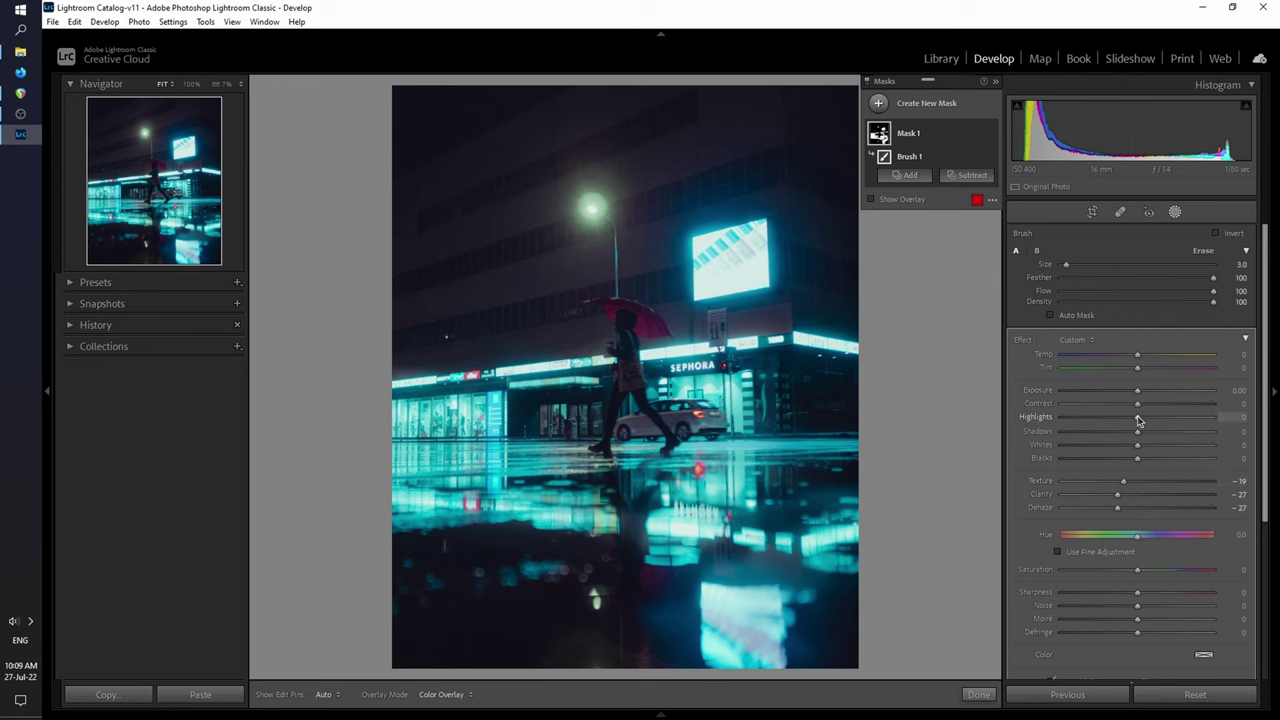
pyautogui.moveTo(1137, 421)
pyautogui.mouseDown()
pyautogui.moveTo(1157, 420)
pyautogui.moveTo(1149, 433)
pyautogui.moveTo(1124, 408)
pyautogui.moveTo(1147, 421)
pyautogui.mouseUp()
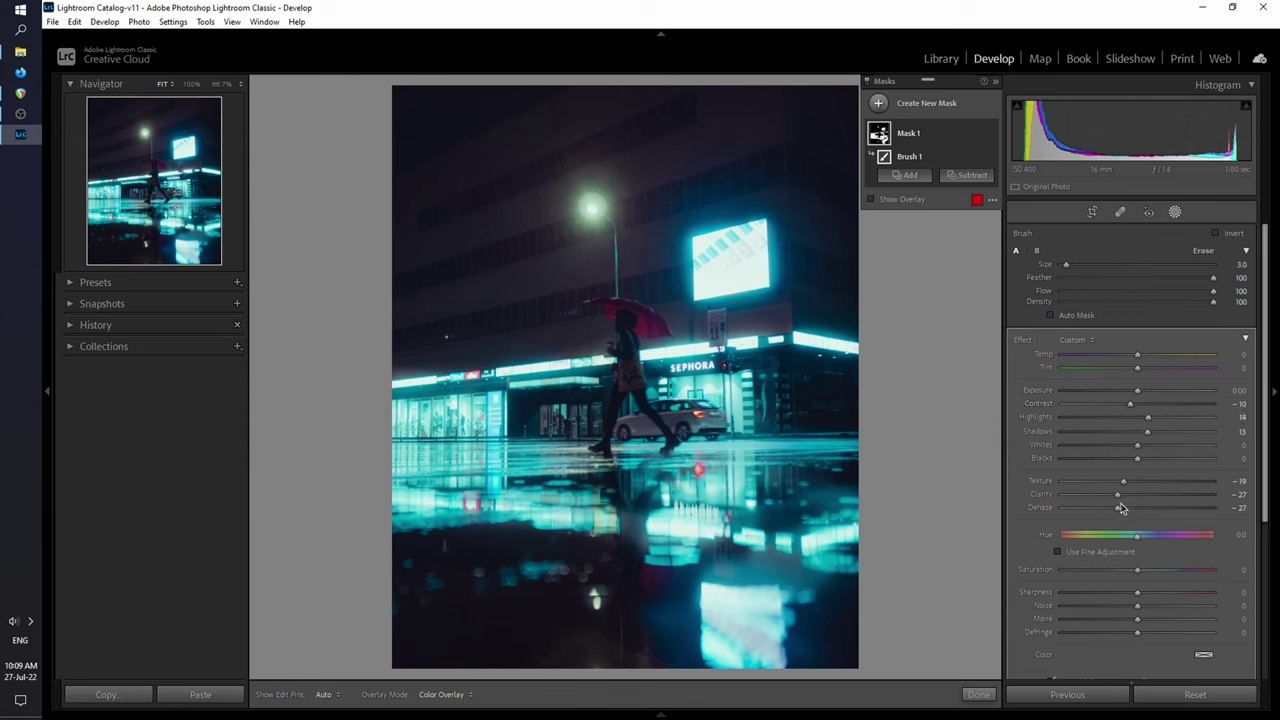
pyautogui.moveTo(1121, 508); pyautogui.dragTo(1120, 493)
# Toggle the mask's effect off and on to compare, then finish mask editing
pyautogui.click(990, 135)
pyautogui.click(990, 135)
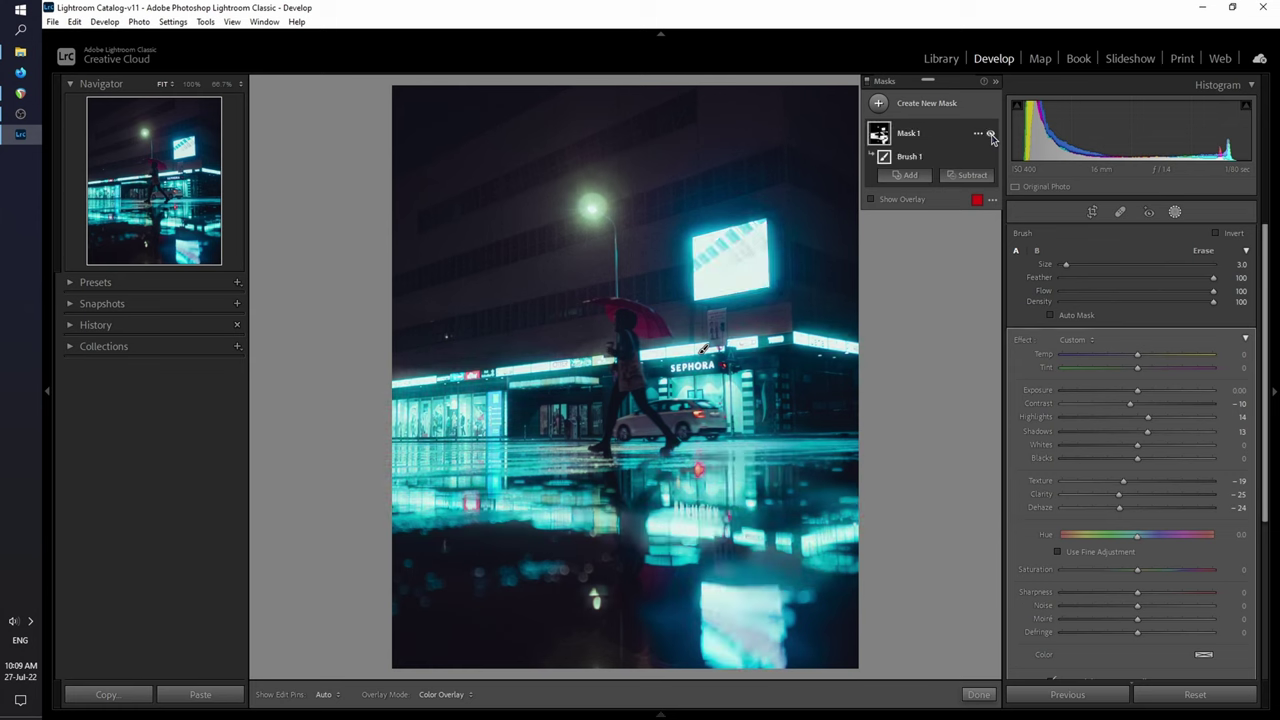
pyautogui.click(990, 135)
pyautogui.click(990, 135)
pyautogui.click(978, 692)
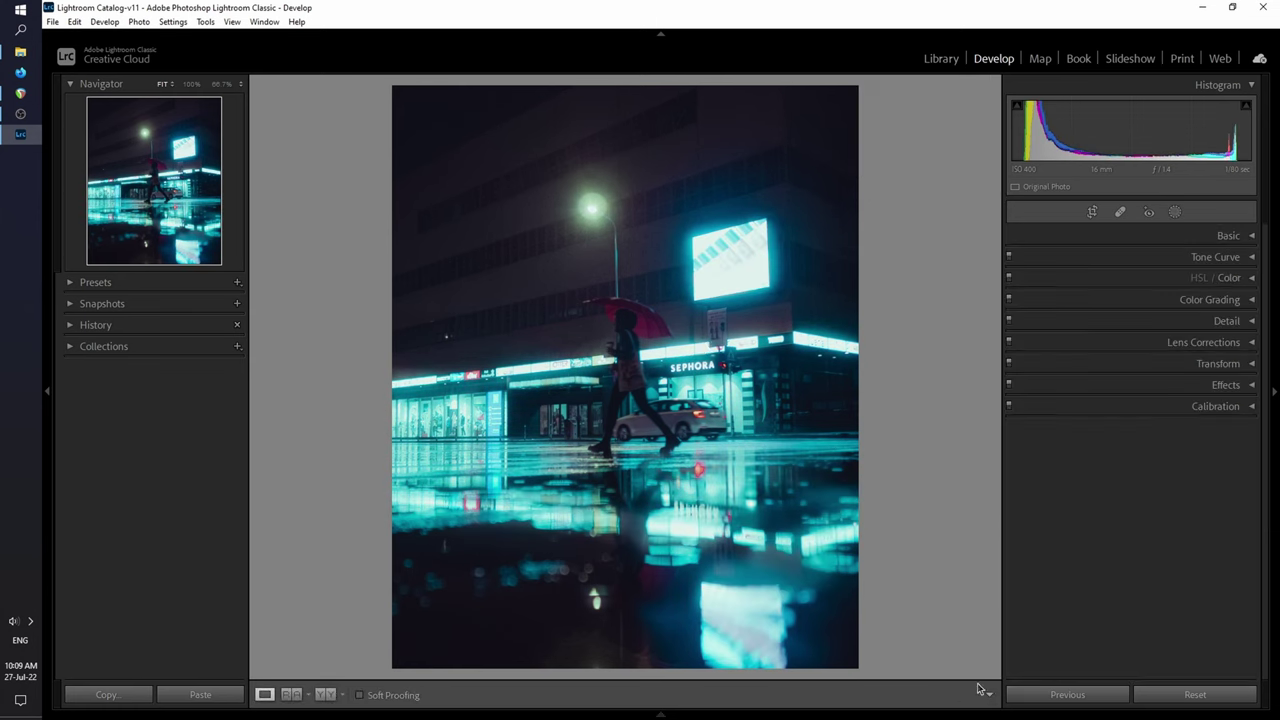